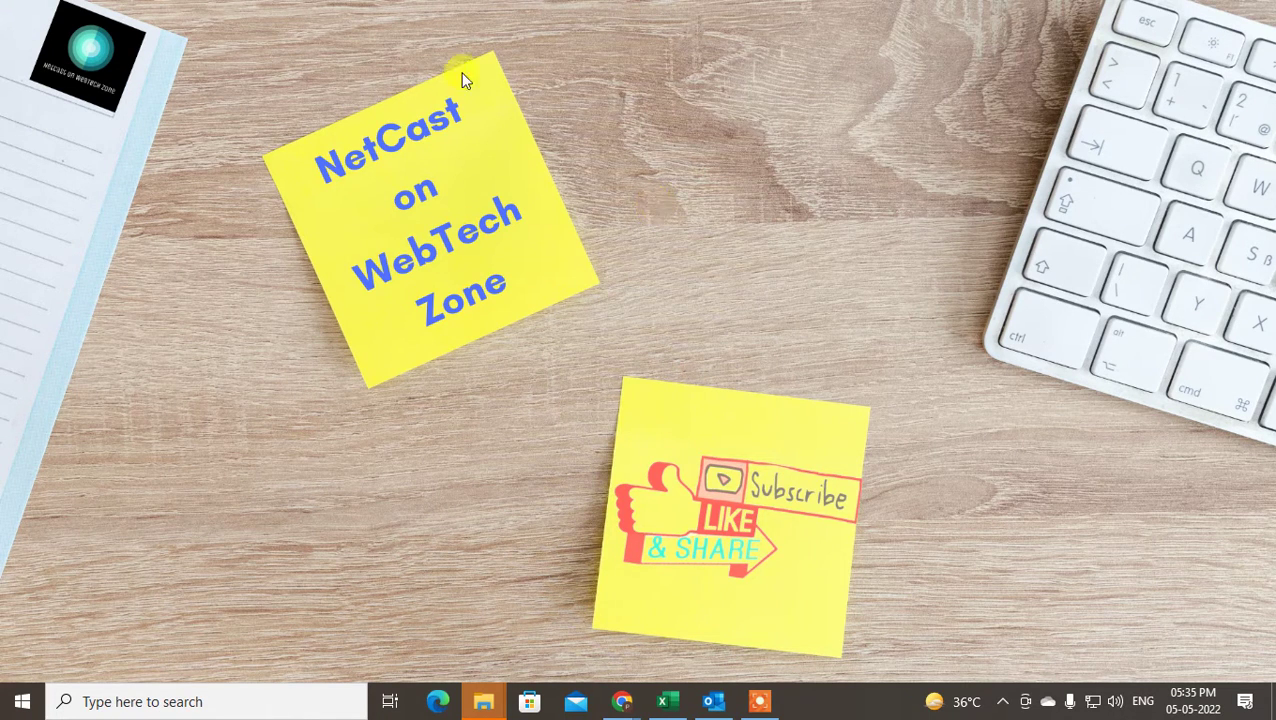
Launch Outlook from the taskbar
{"action": "right_click", "coordinate": [548, 88]}
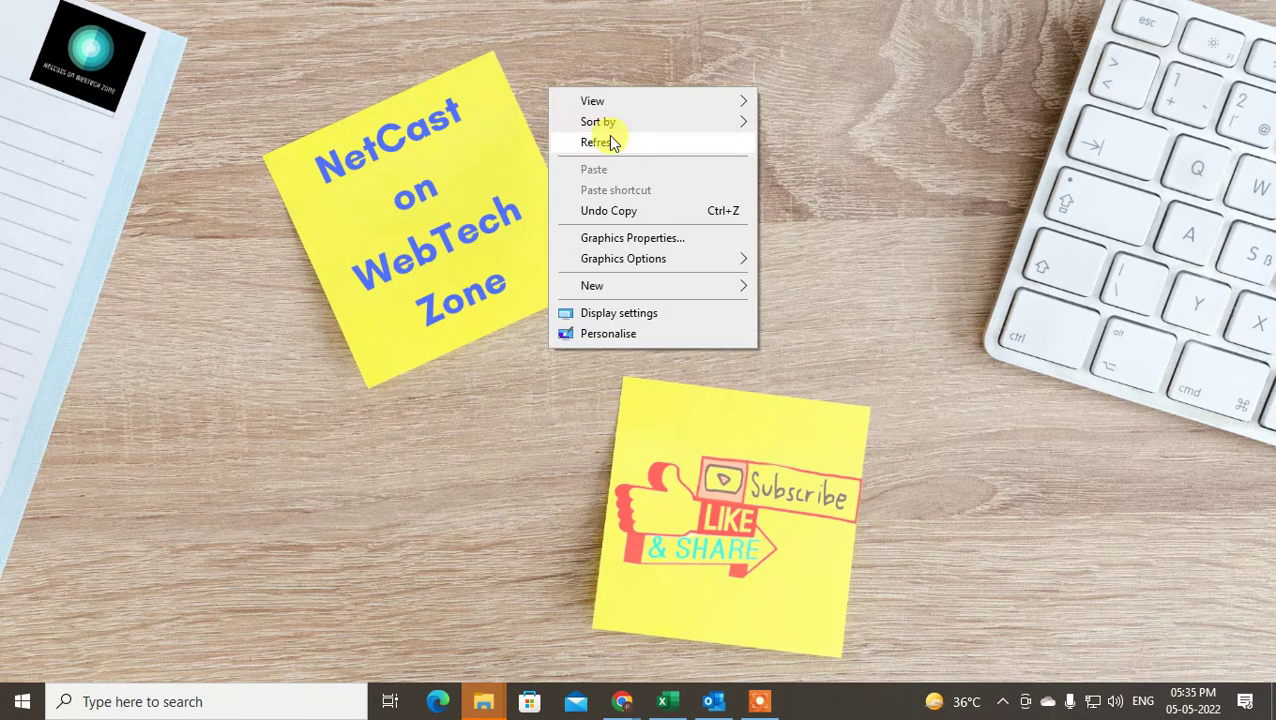
{"action": "left_click", "coordinate": [611, 142]}
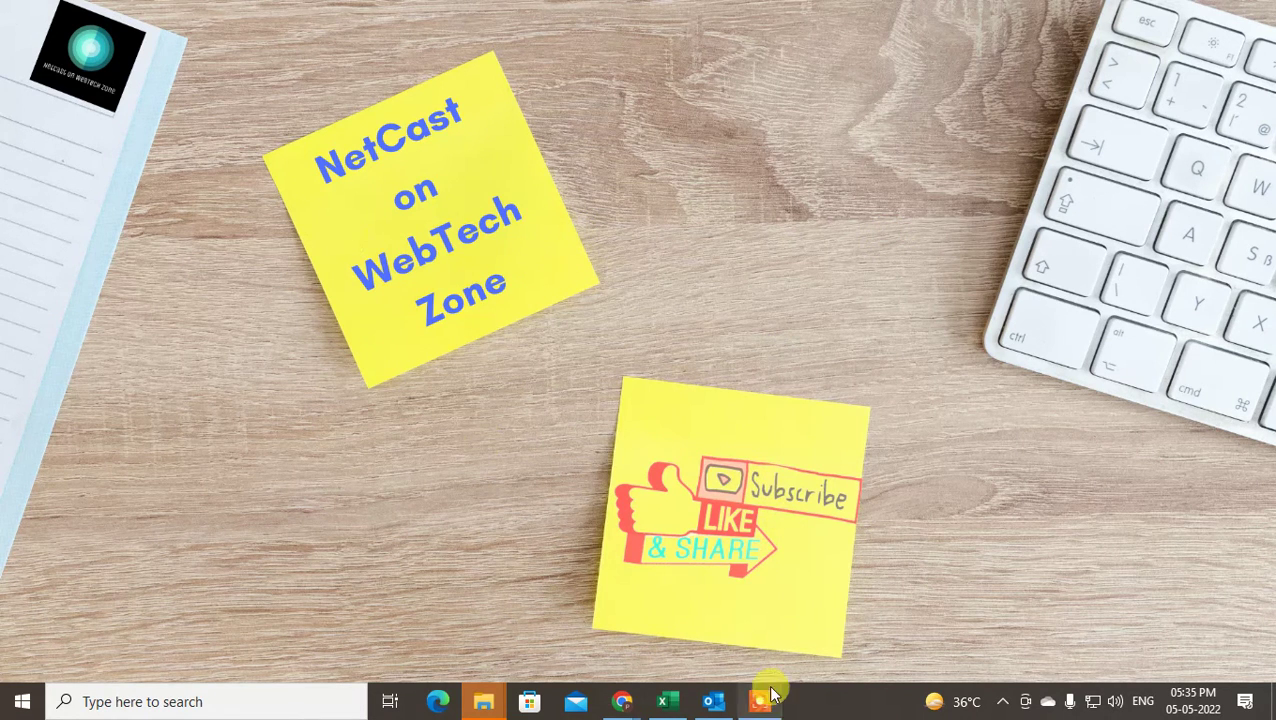
{"action": "left_click", "coordinate": [713, 701]}
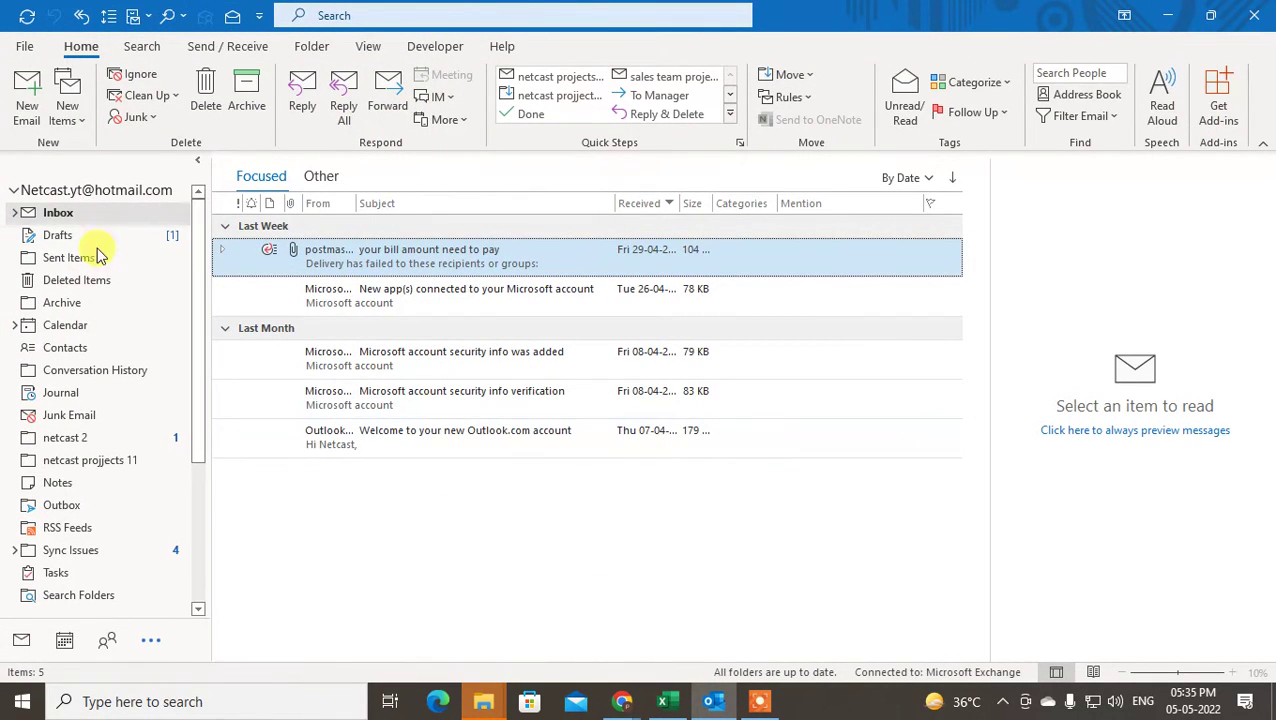
Expand the Archives data file and open its storage location in File Explorer
{"action": "left_click_drag", "start_coordinate": [194, 248], "coordinate": [198, 435]}
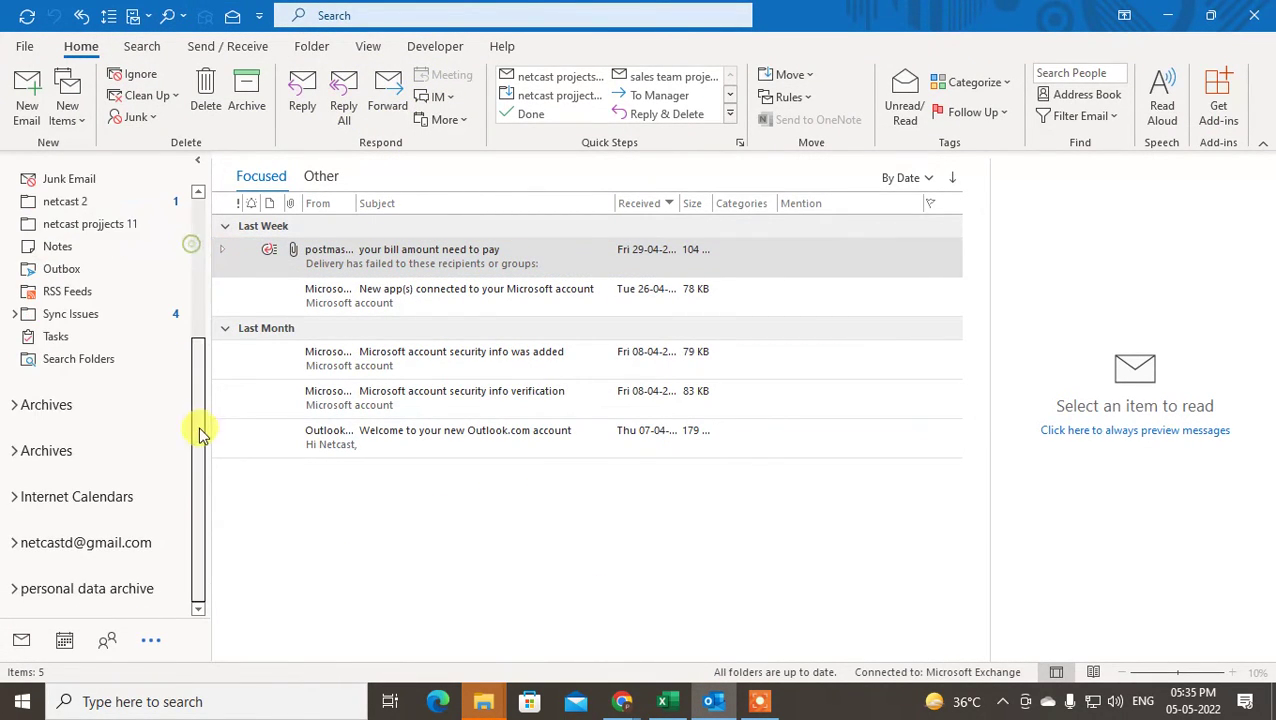
{"action": "left_click", "coordinate": [12, 405]}
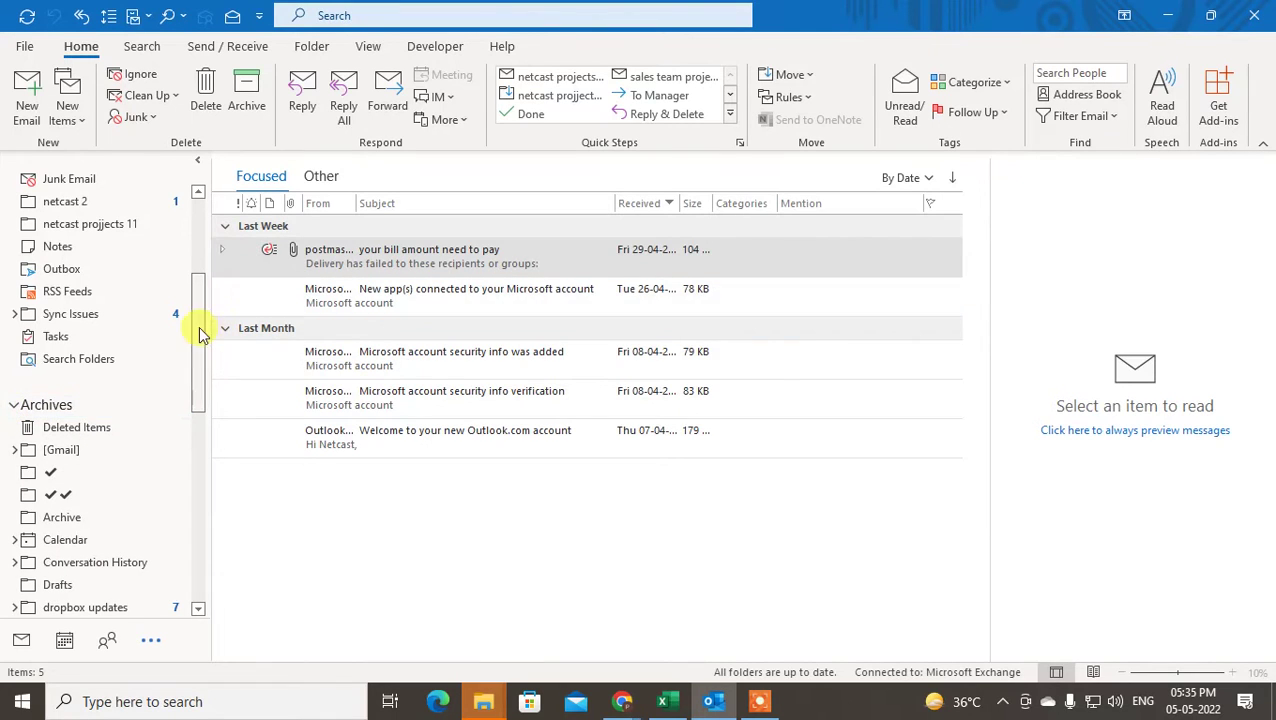
{"action": "right_click", "coordinate": [86, 406]}
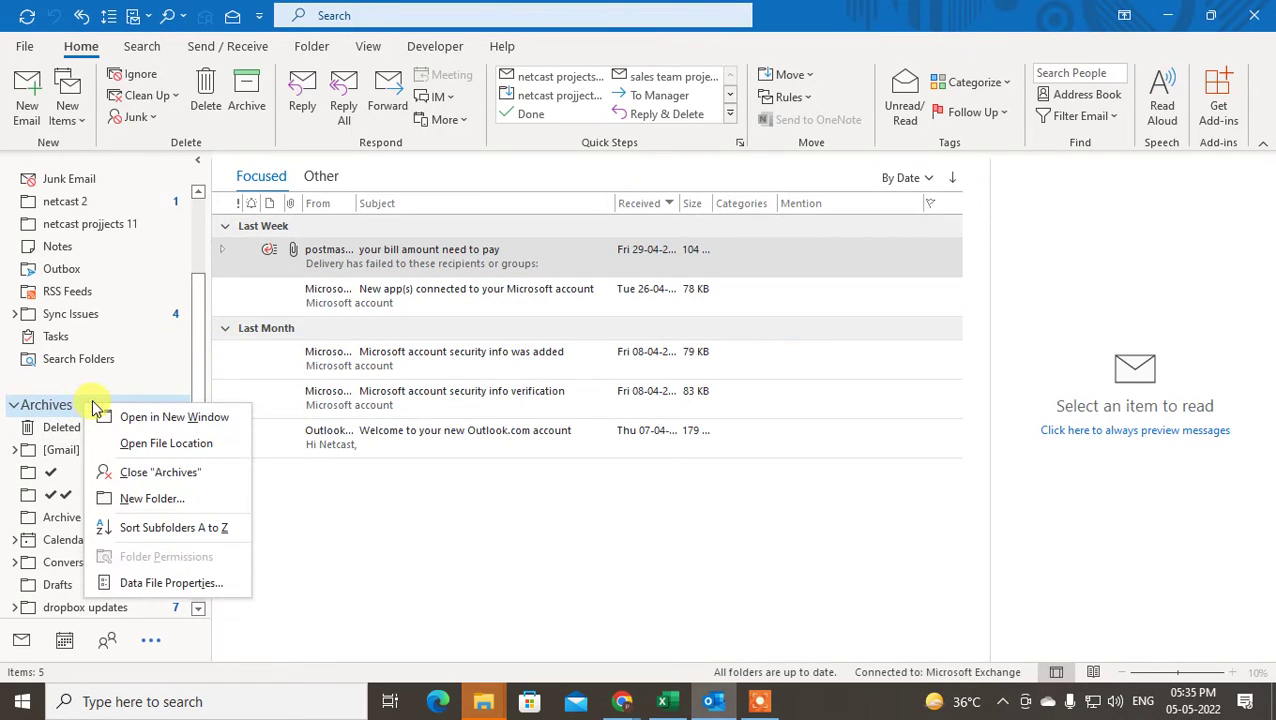
{"action": "left_click", "coordinate": [50, 408]}
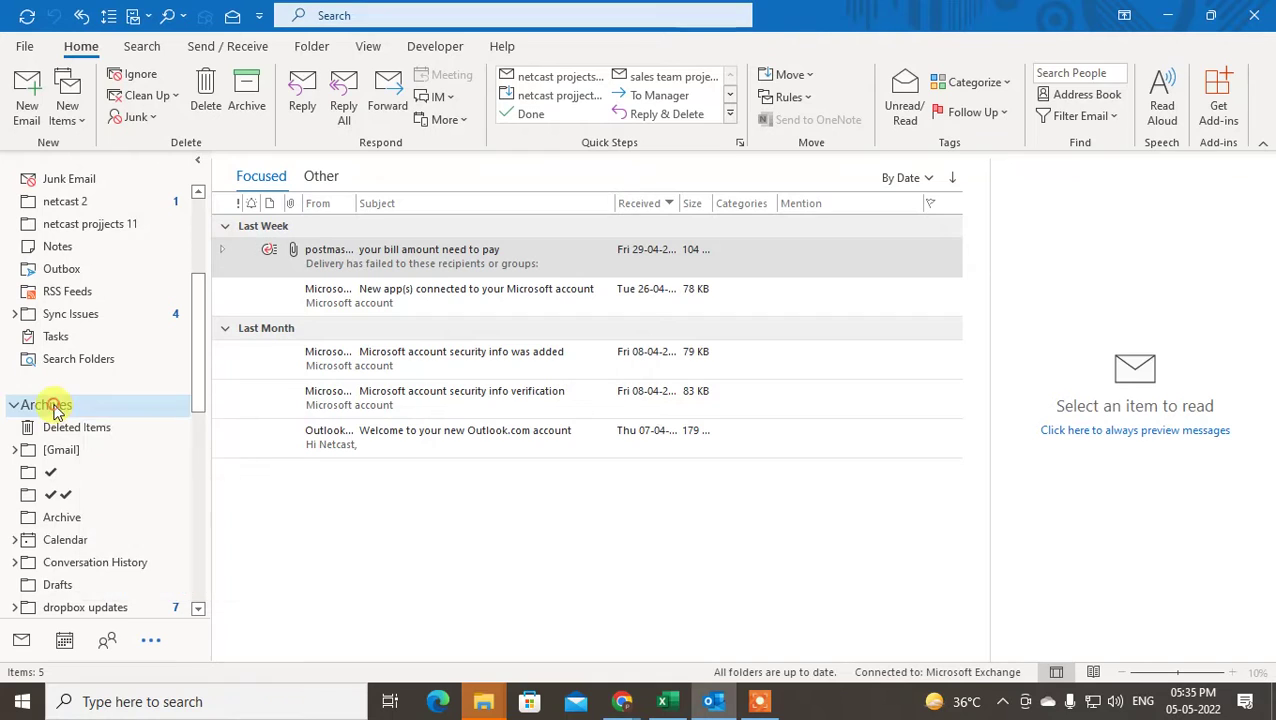
{"action": "right_click", "coordinate": [56, 408]}
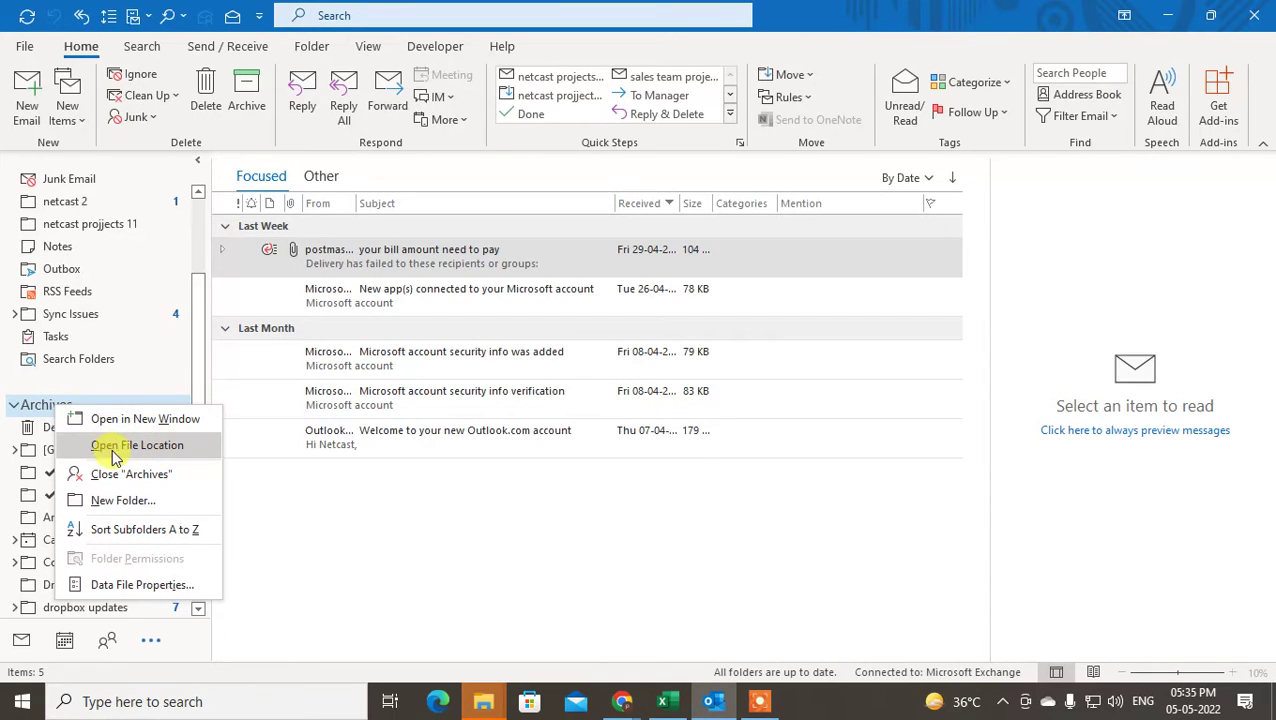
{"action": "left_click", "coordinate": [143, 452]}
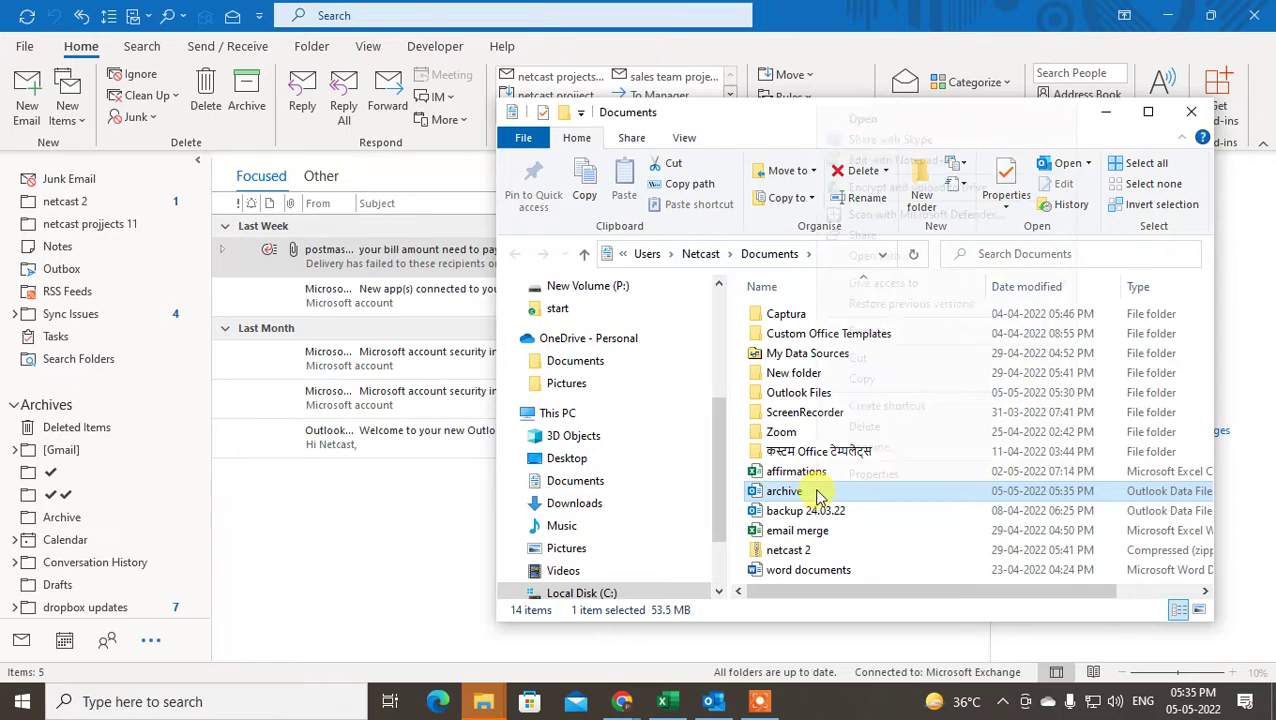
Try pasting a copy of the archive data file into Downloads, then dismiss the file-in-use error
{"action": "right_click", "coordinate": [815, 492]}
{"action": "left_click", "coordinate": [862, 378]}
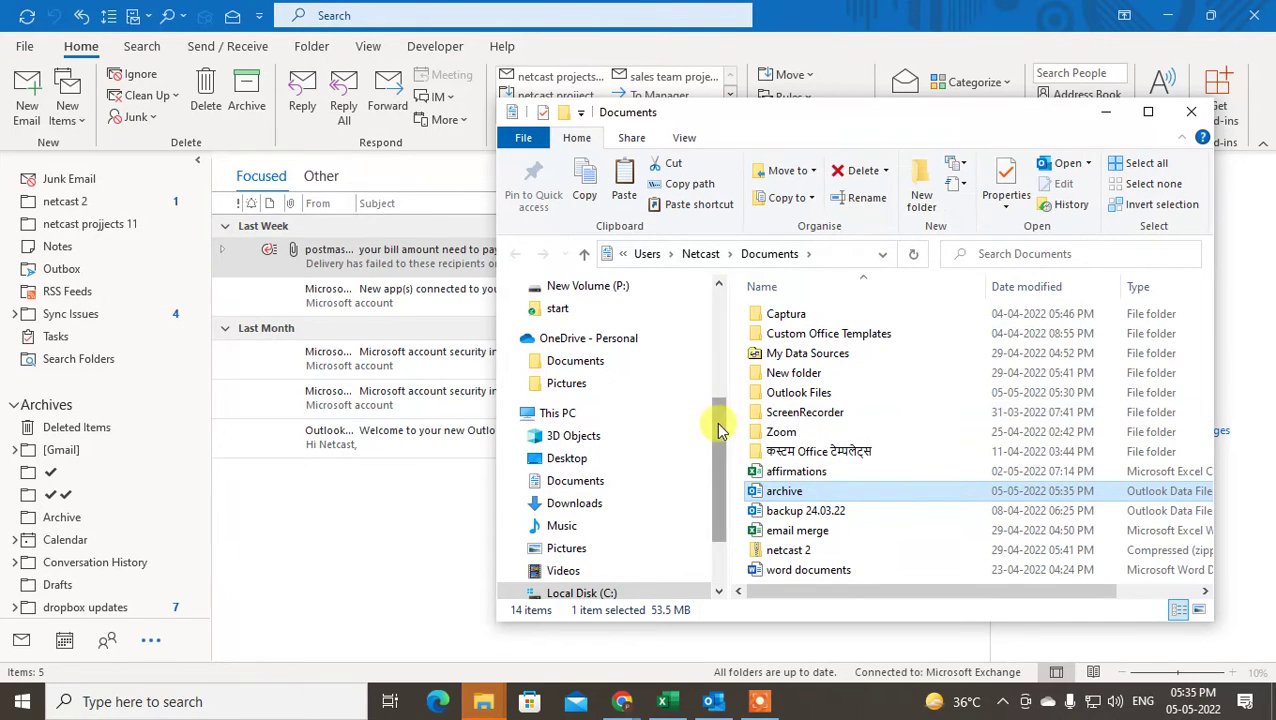
{"action": "scroll", "coordinate": [610, 450], "scroll_direction": "down", "scroll_amount": 3}
{"action": "left_click", "coordinate": [575, 383]}
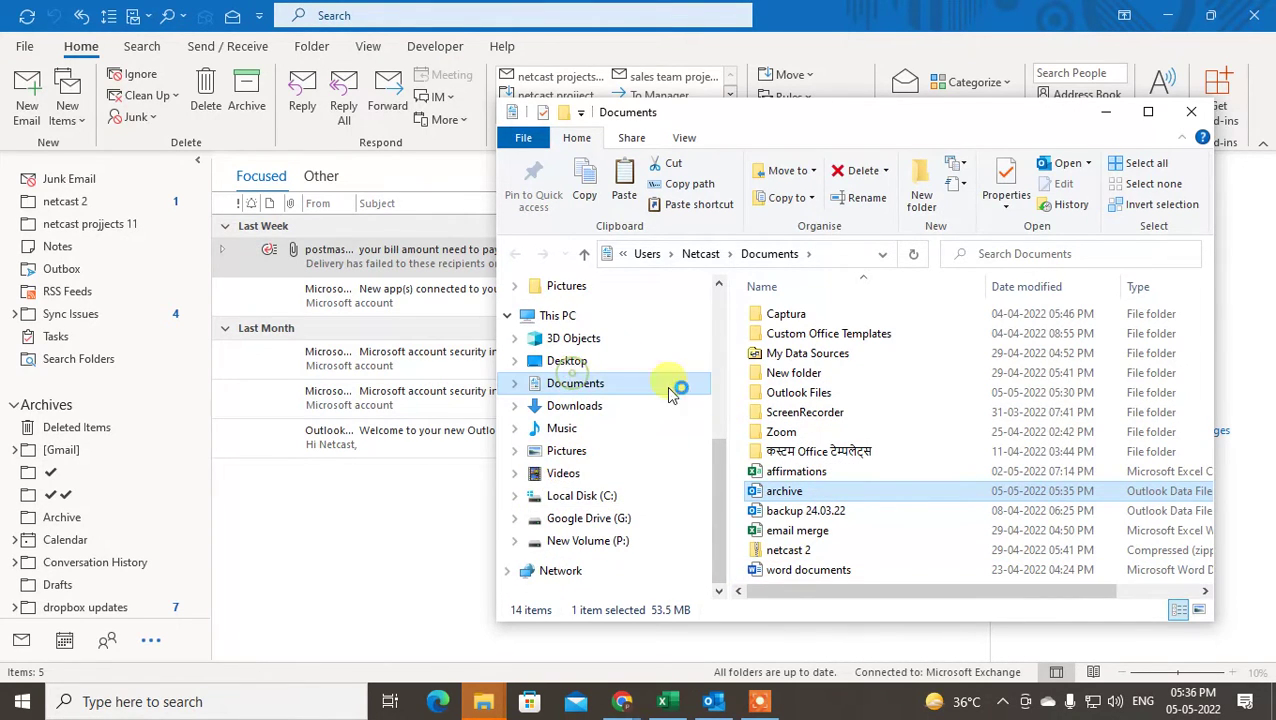
{"action": "scroll", "coordinate": [891, 478], "scroll_direction": "right", "scroll_amount": 3}
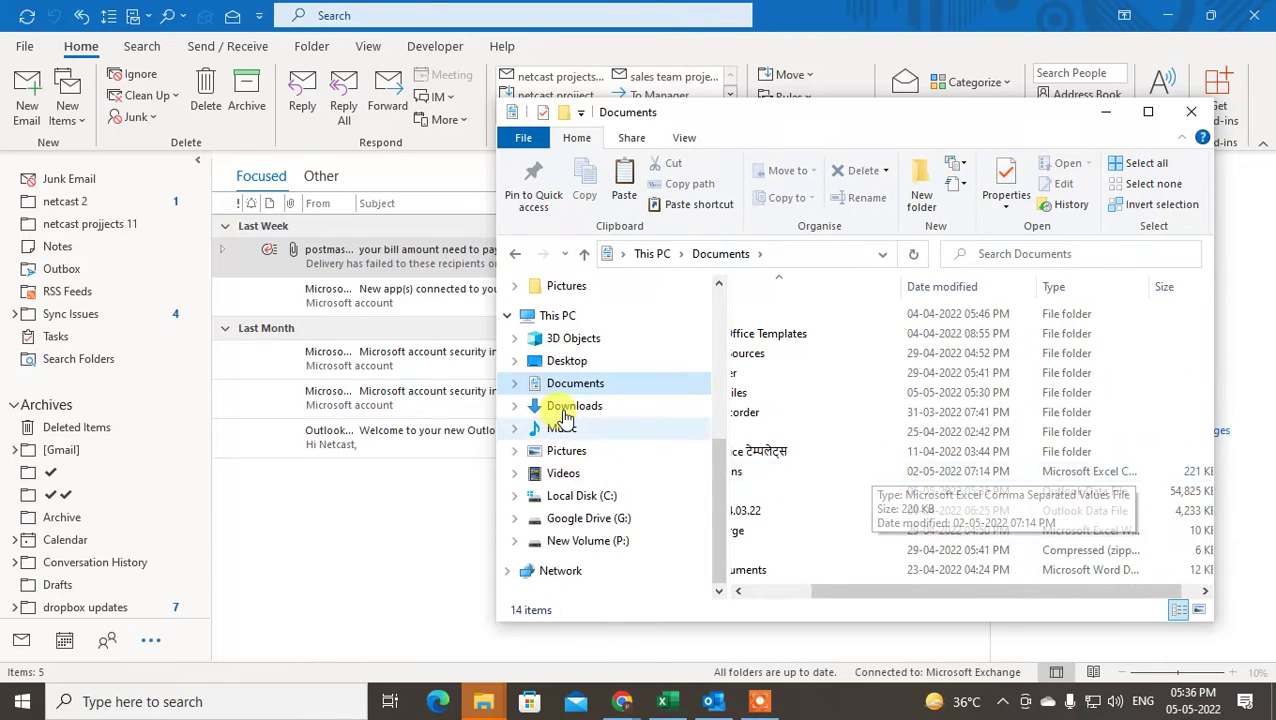
{"action": "left_click", "coordinate": [577, 406]}
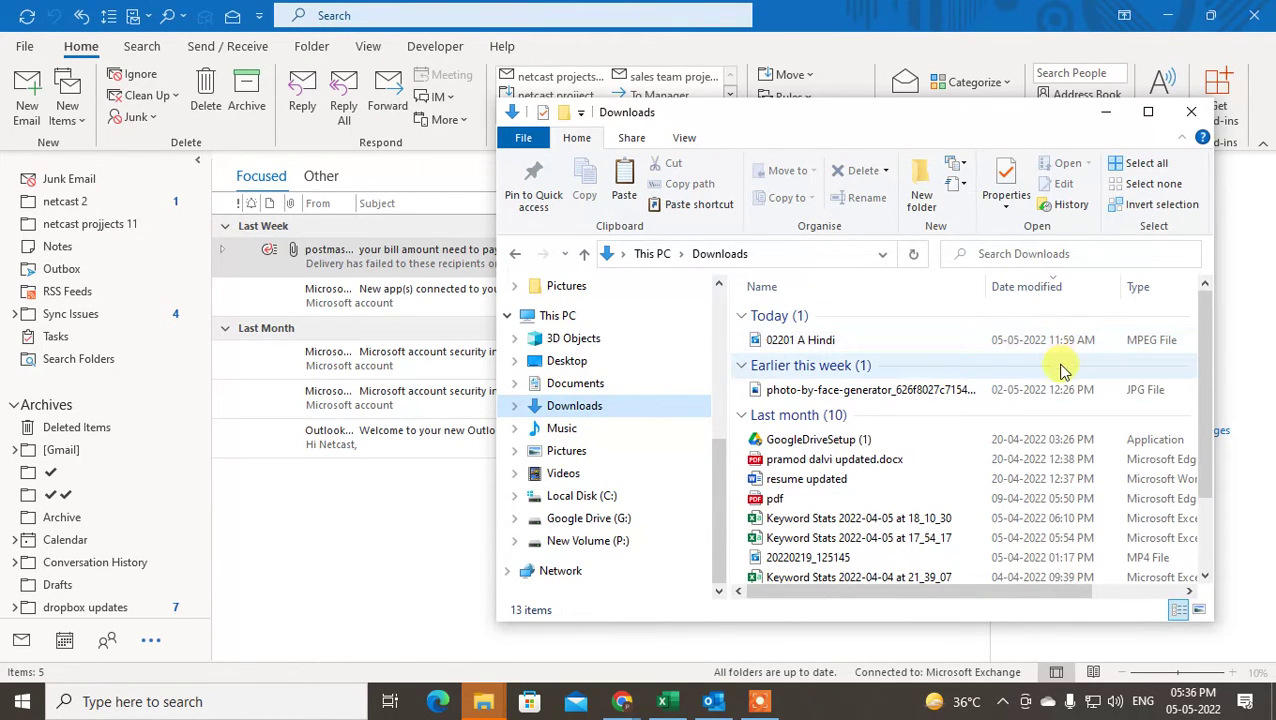
{"action": "key", "text": "ctrl+v"}
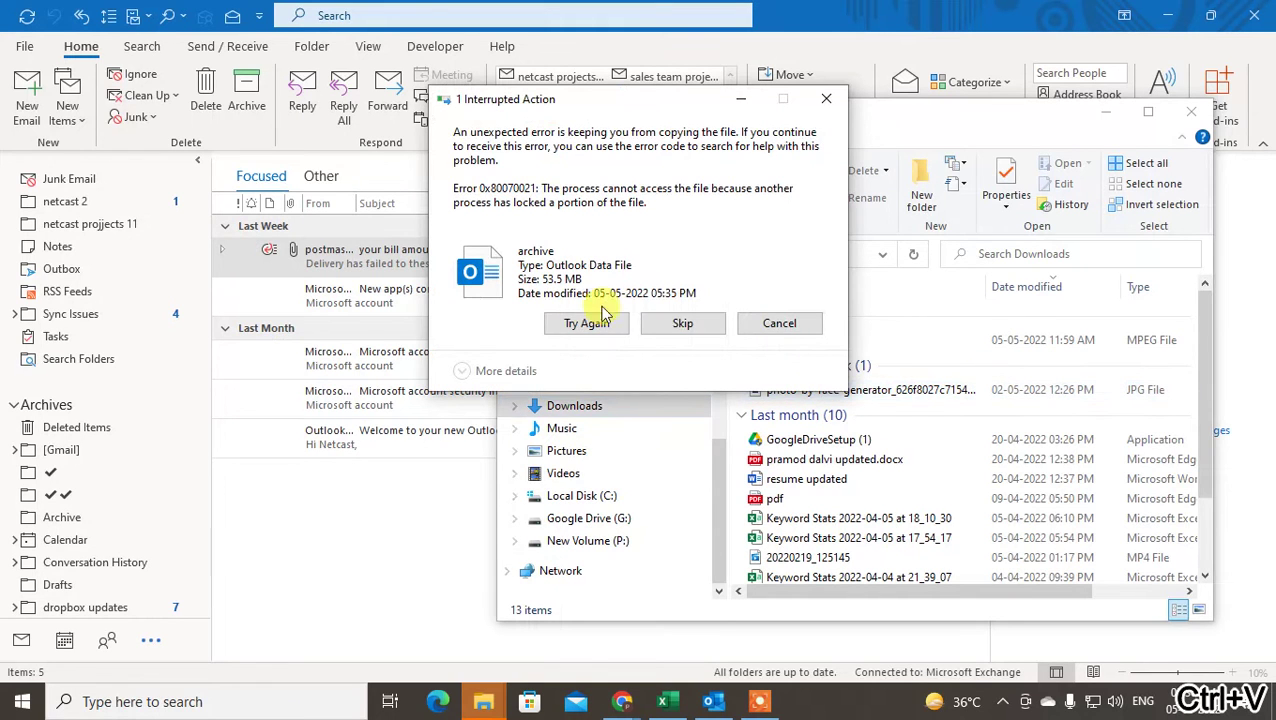
{"action": "left_click", "coordinate": [826, 98]}
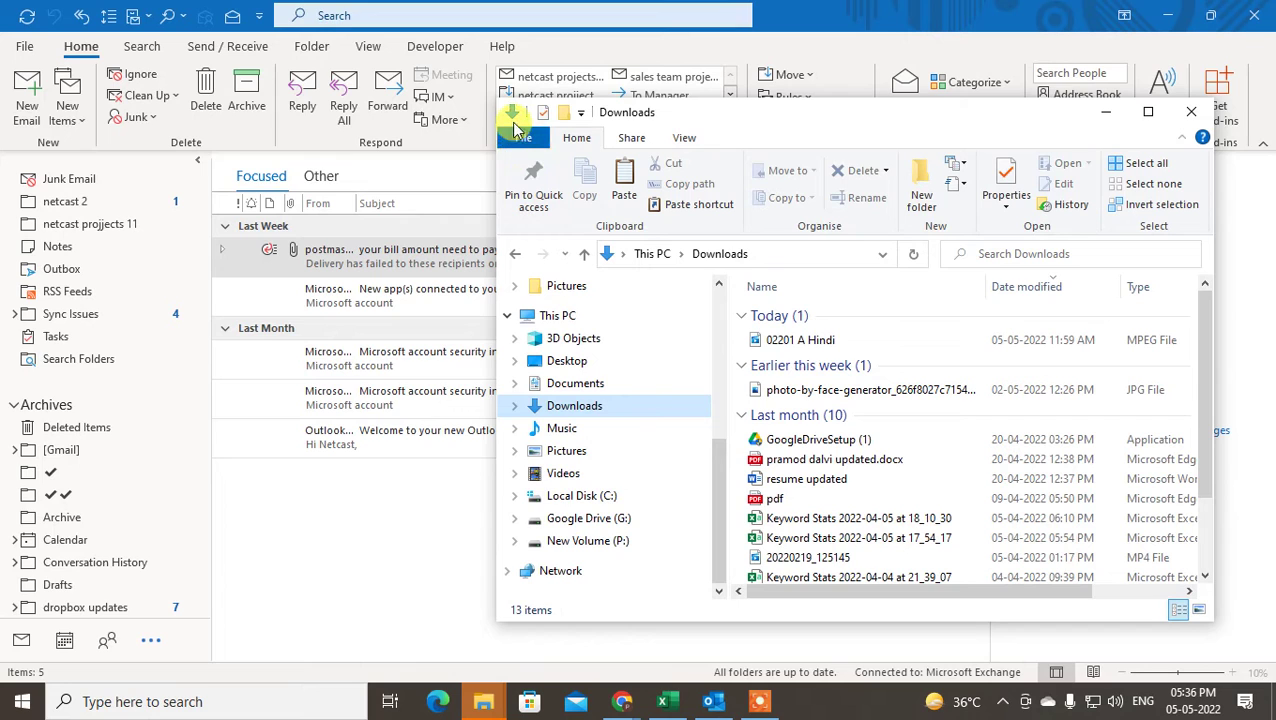
Close File Explorer and start exiting Outlook
{"action": "left_click", "coordinate": [514, 145]}
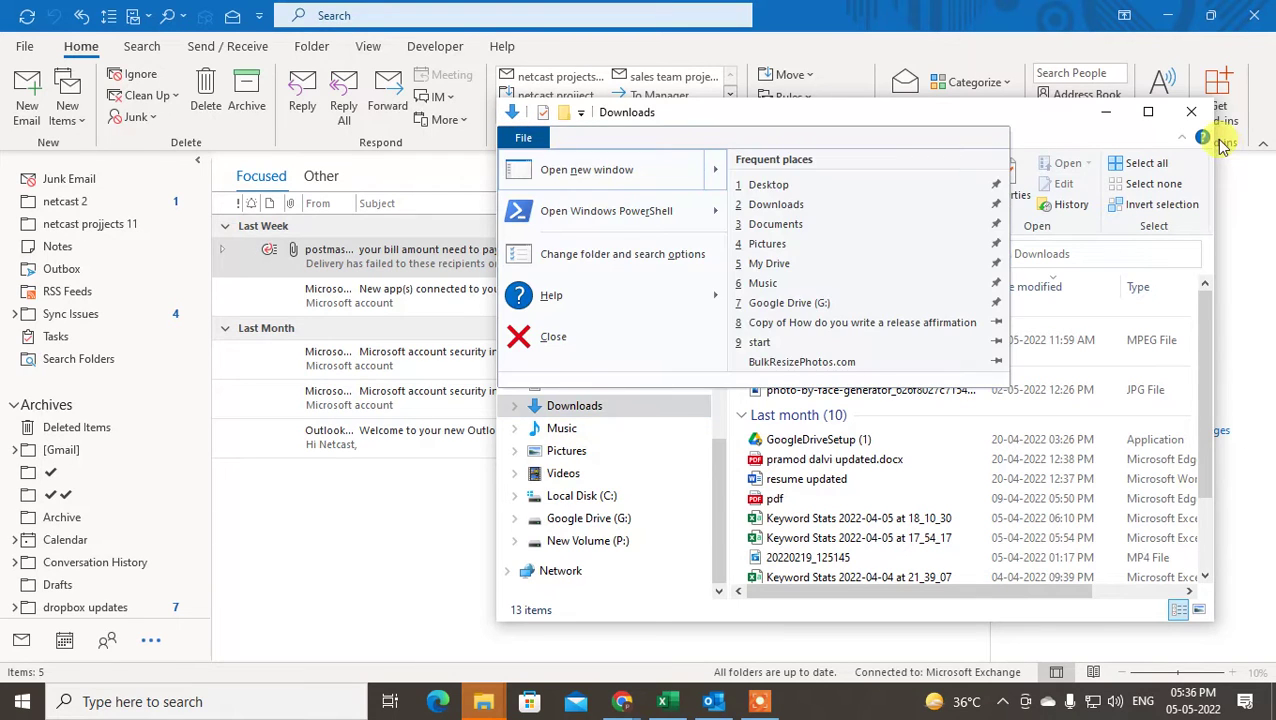
{"action": "left_click", "coordinate": [1038, 111]}
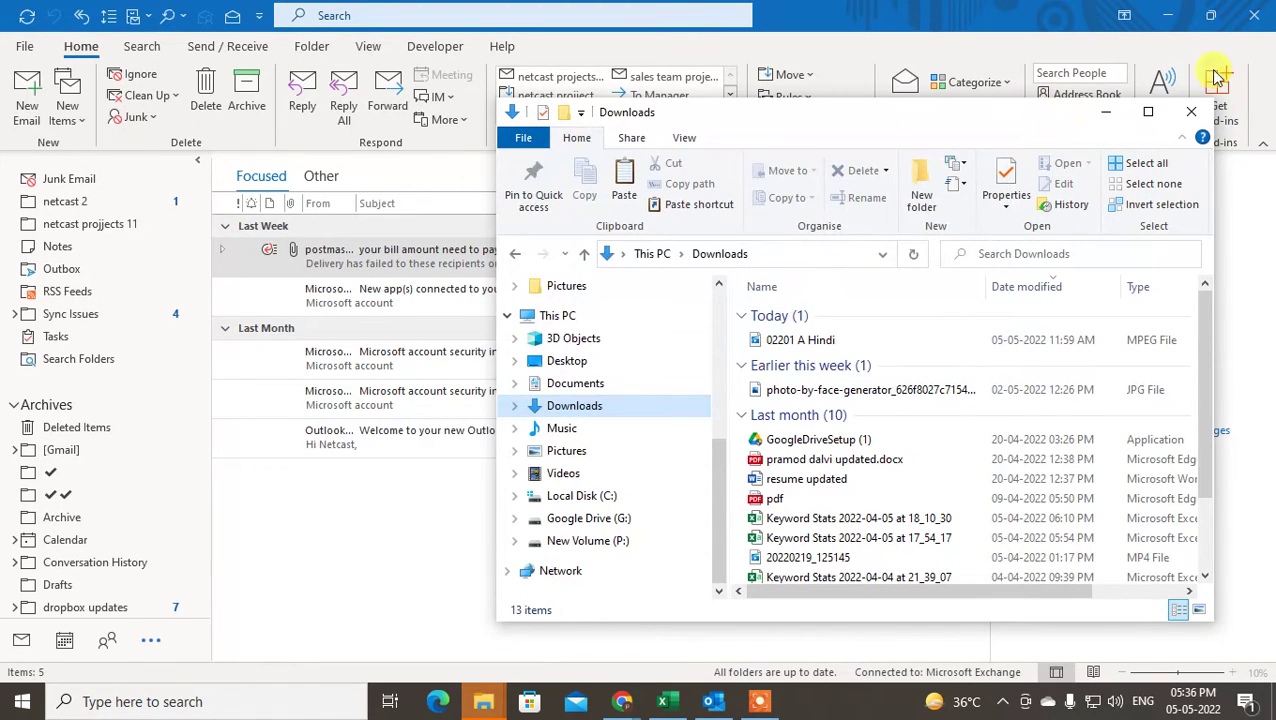
{"action": "left_click", "coordinate": [1246, 20]}
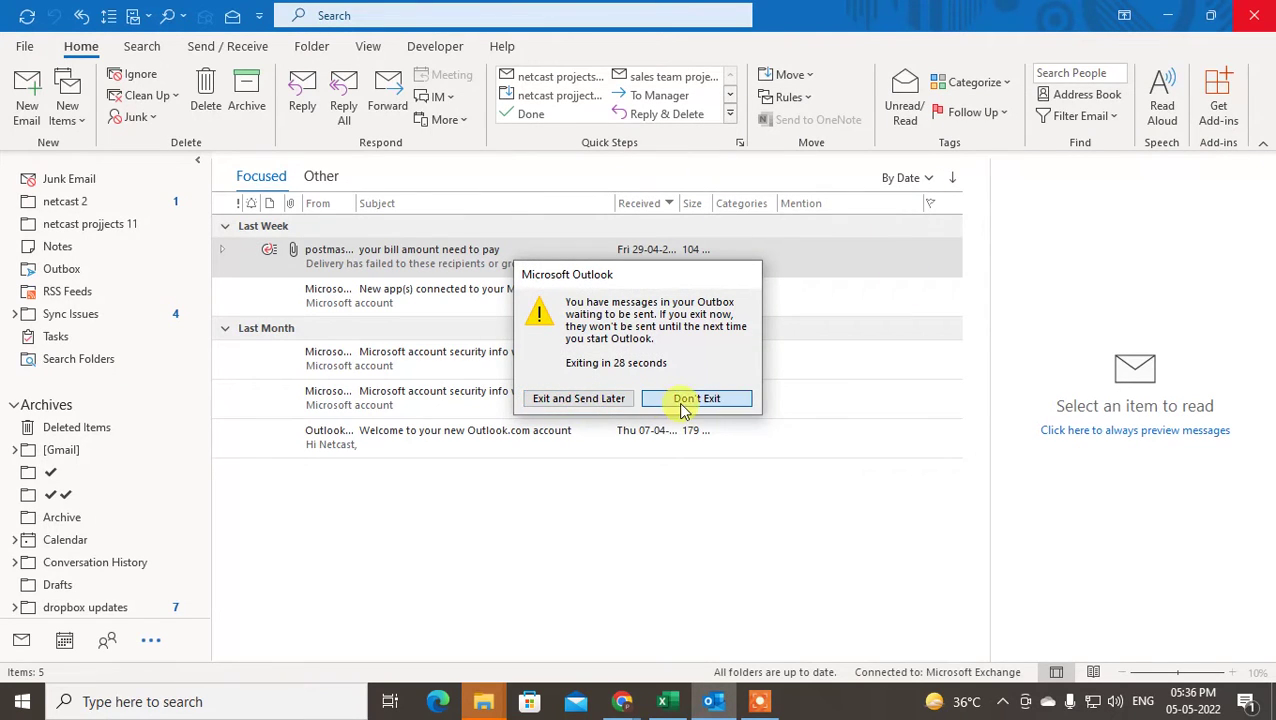
Choose Don't Exit on the Outbox warning and collapse the Archives folder group
{"action": "left_click", "coordinate": [688, 398]}
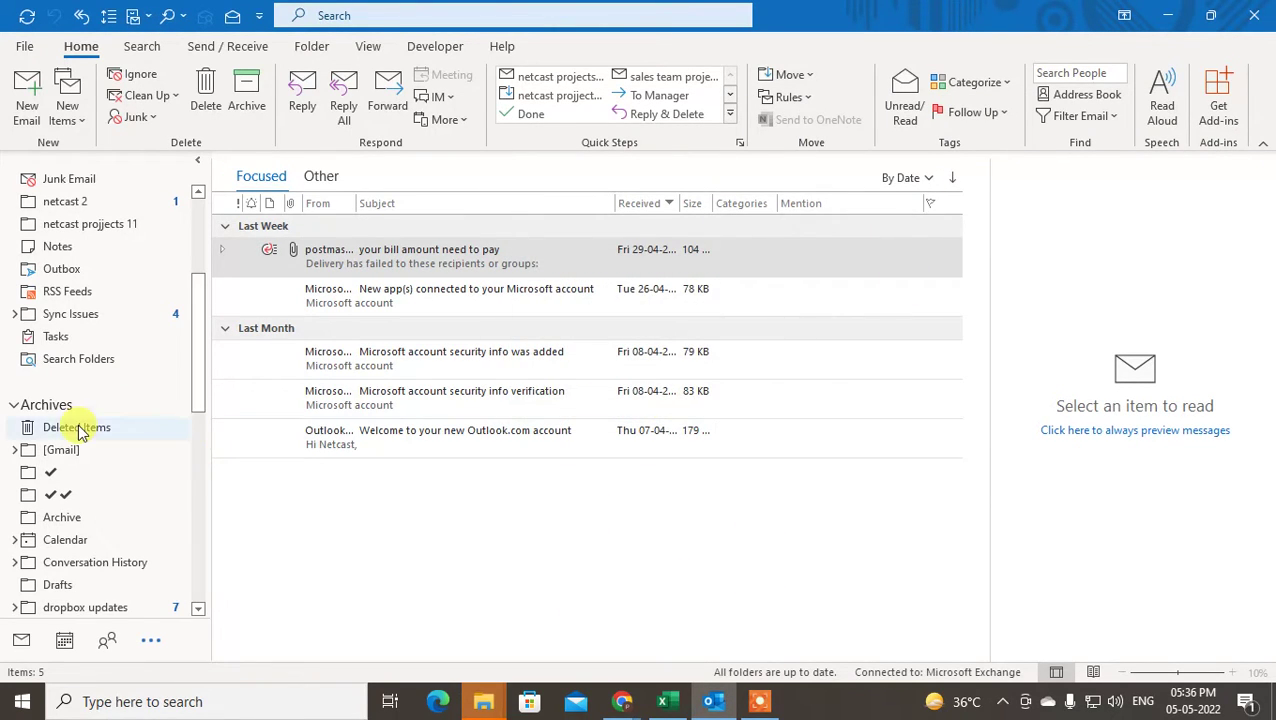
{"action": "left_click", "coordinate": [15, 406]}
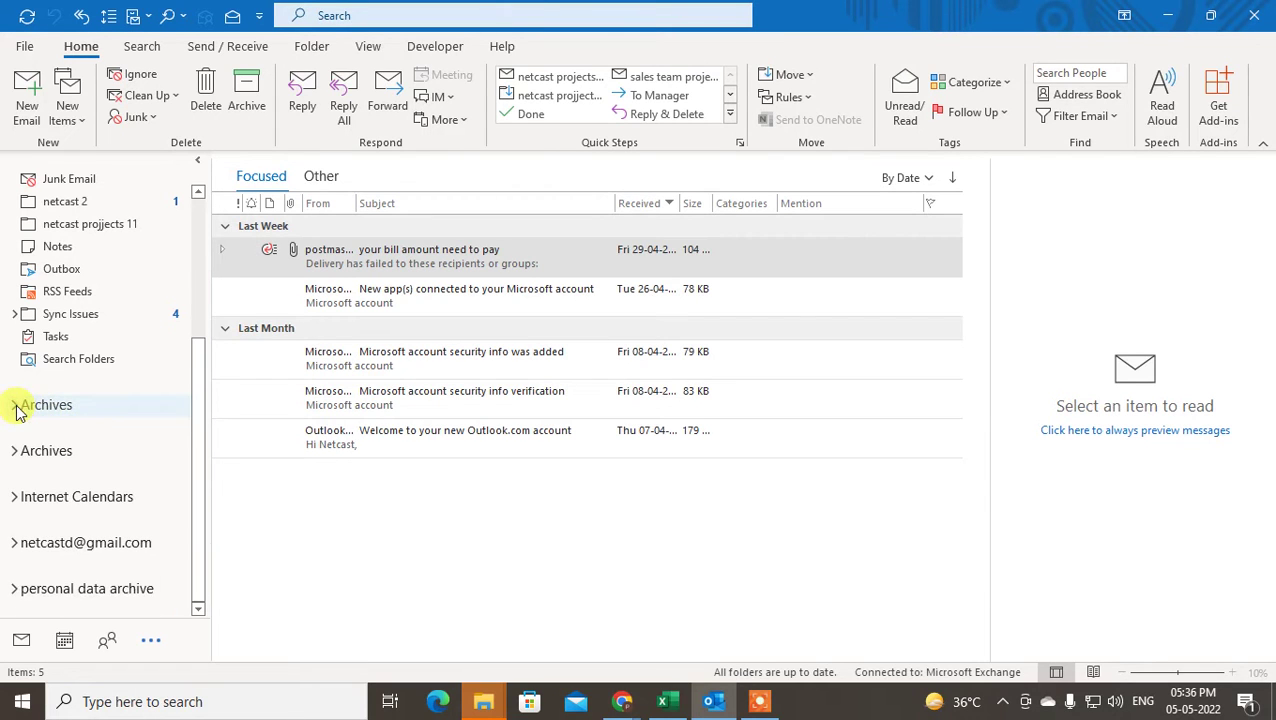
Open the Archive dialog through File > Info > Tools > Clean Up Old Items
{"action": "left_click", "coordinate": [24, 47]}
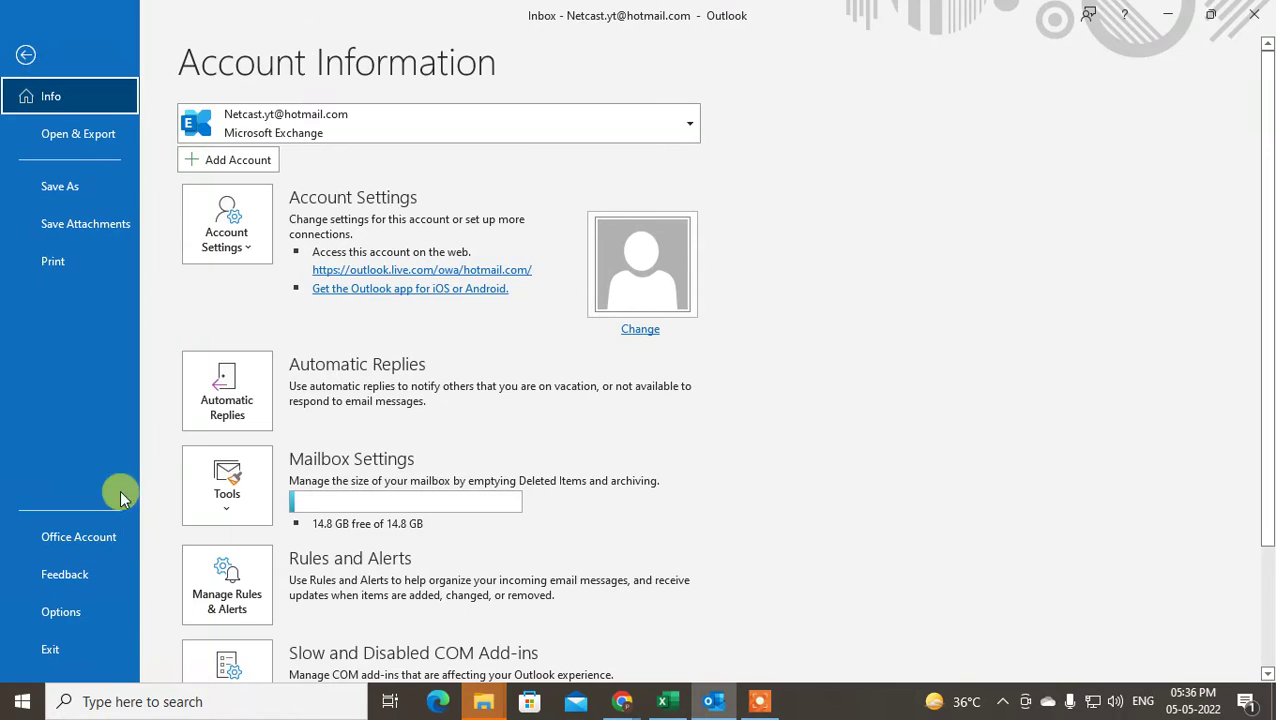
{"action": "left_click", "coordinate": [264, 493]}
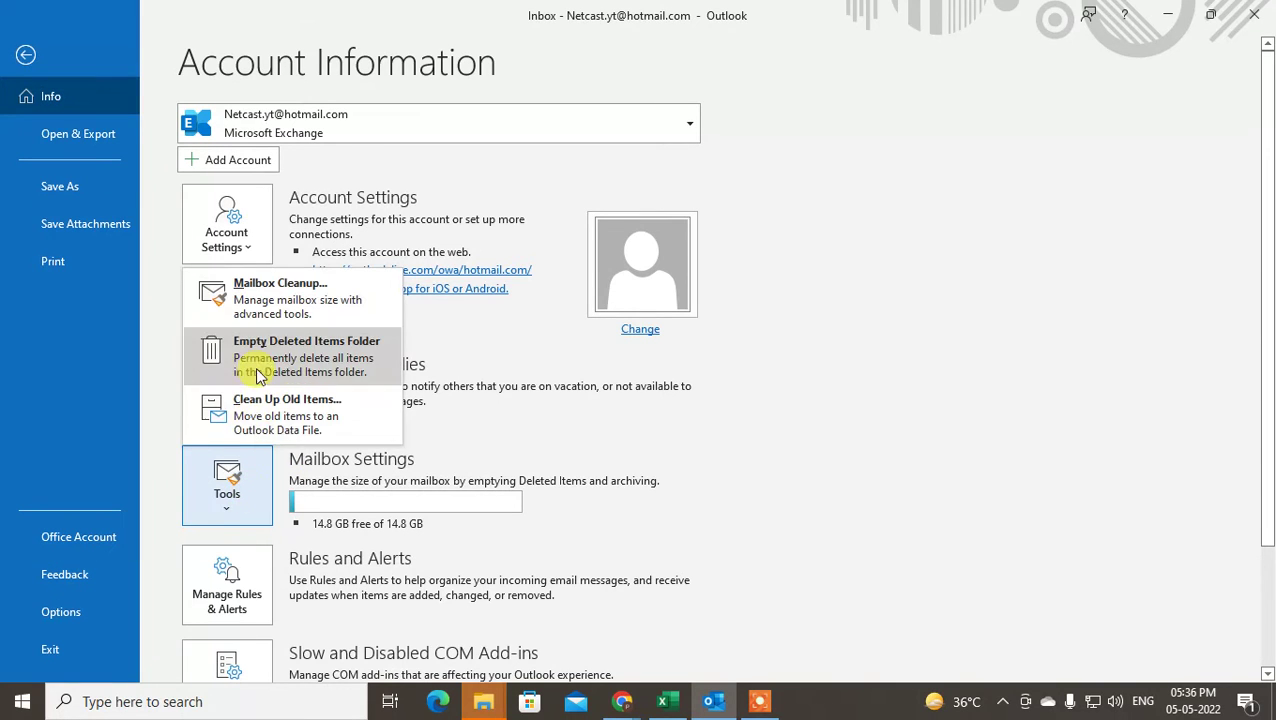
{"action": "left_click", "coordinate": [277, 423]}
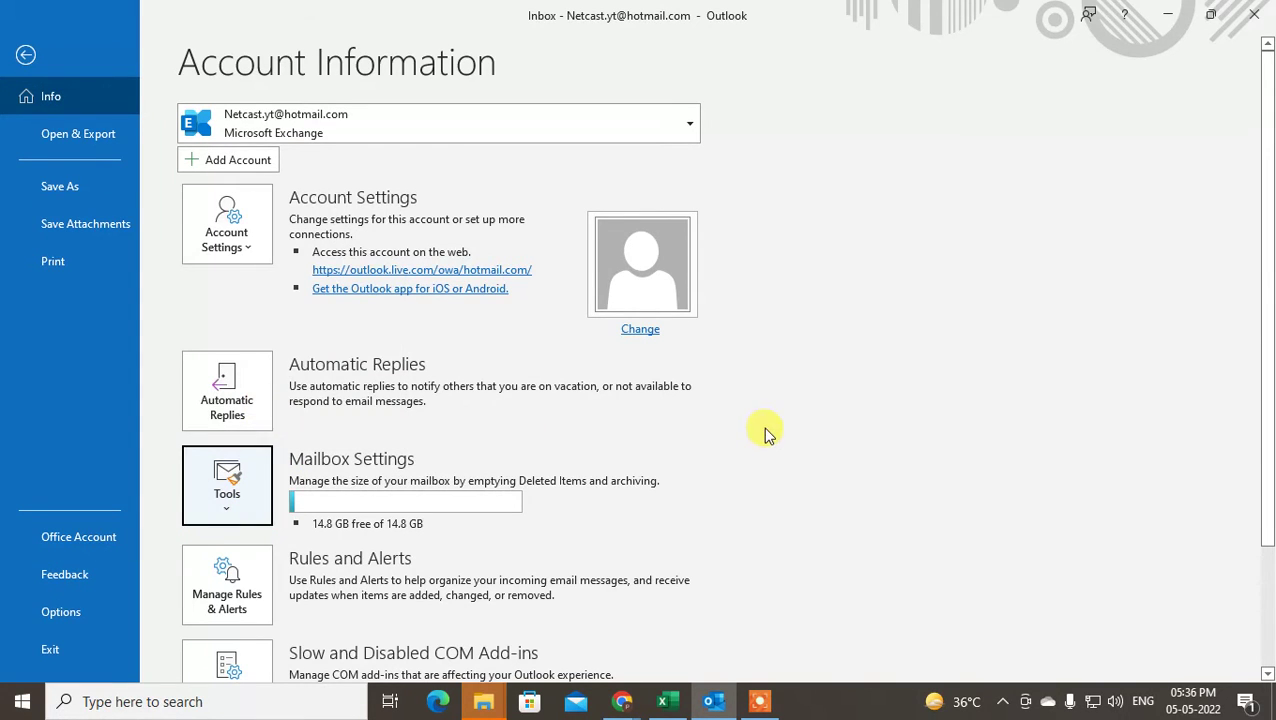
{"action": "left_click_drag", "start_coordinate": [786, 266], "coordinate": [793, 216]}
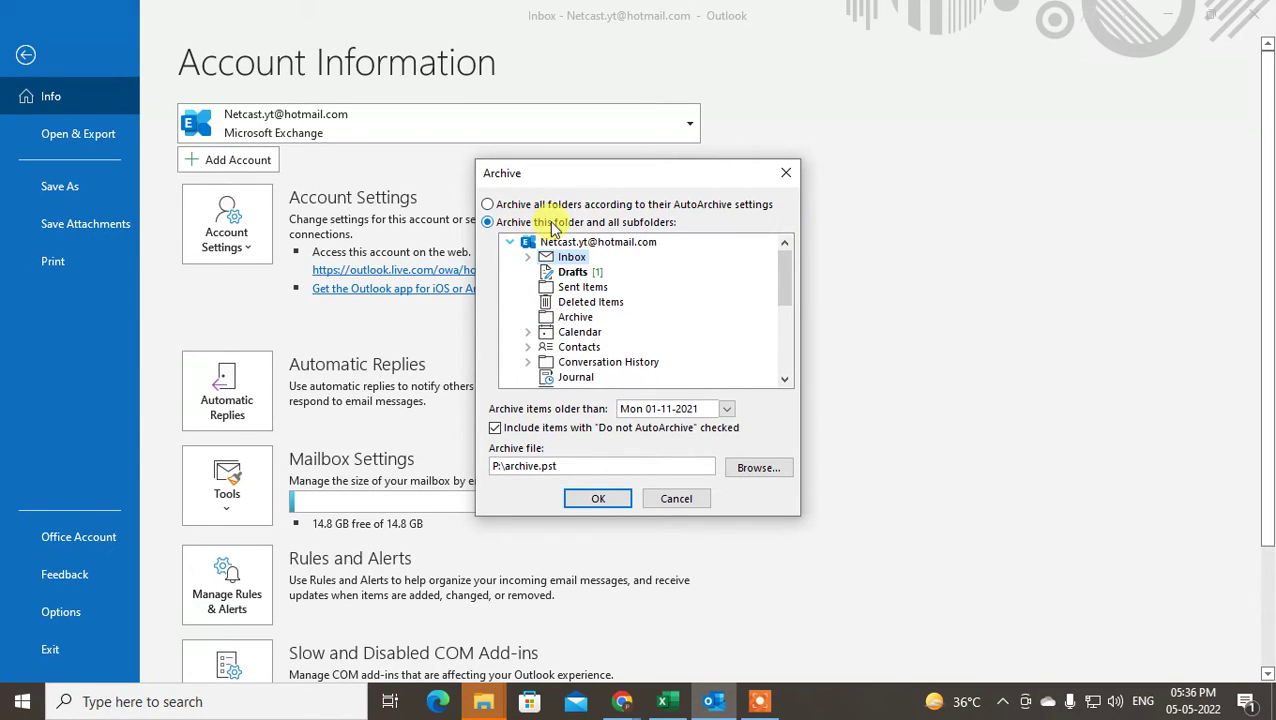
Select the whole mailbox account to archive and pick an initial cutoff date
{"action": "left_click", "coordinate": [522, 242]}
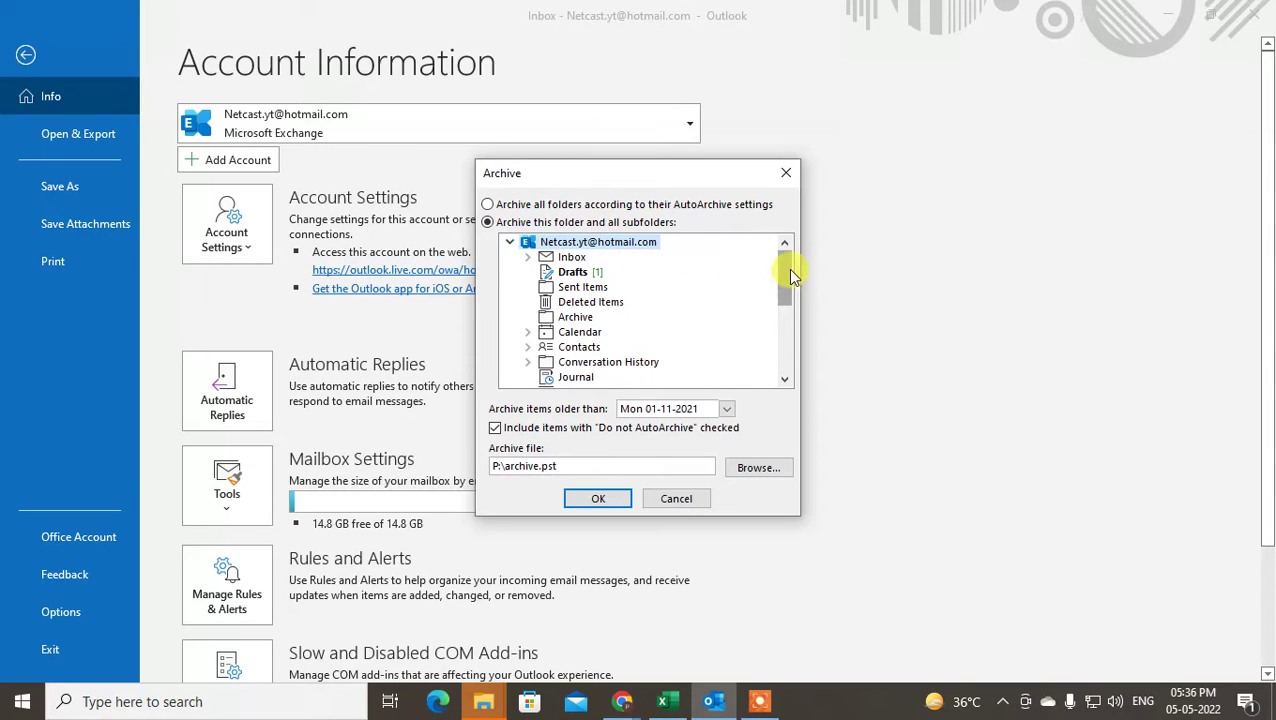
{"action": "left_click_drag", "start_coordinate": [789, 270], "coordinate": [790, 241]}
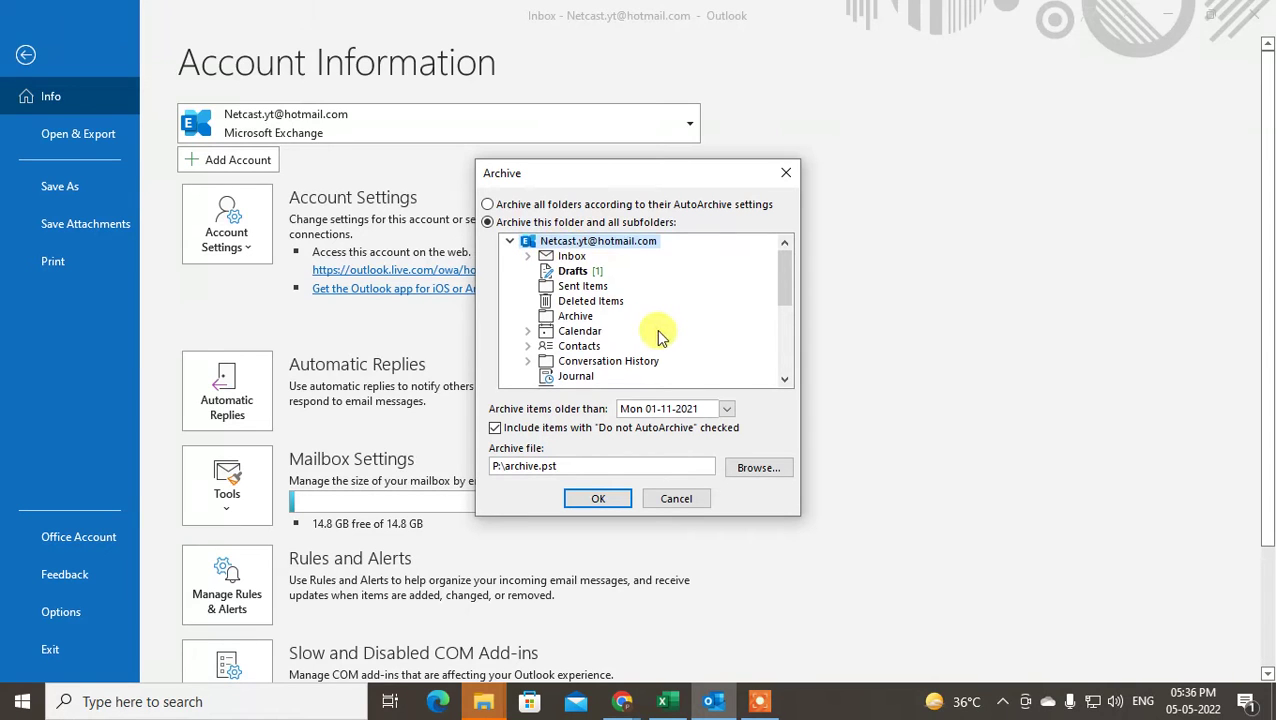
{"action": "scroll", "coordinate": [661, 336], "scroll_direction": "down", "scroll_amount": 1}
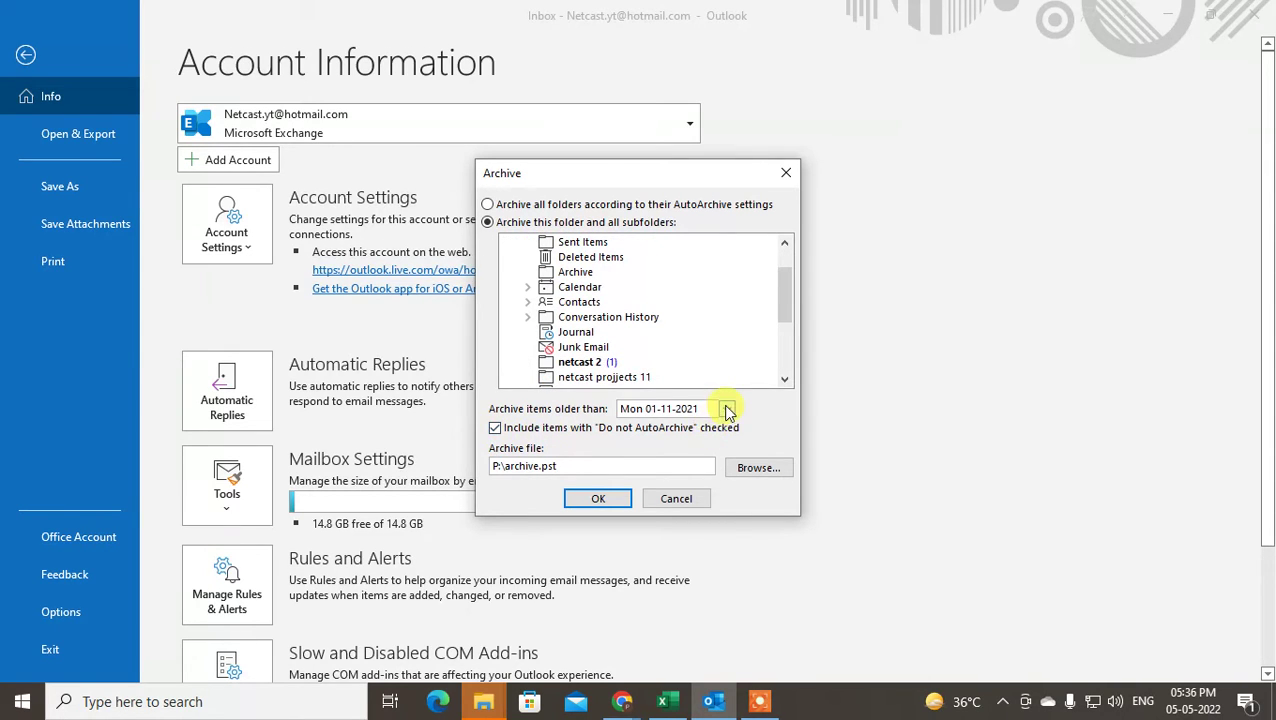
{"action": "left_click", "coordinate": [727, 409]}
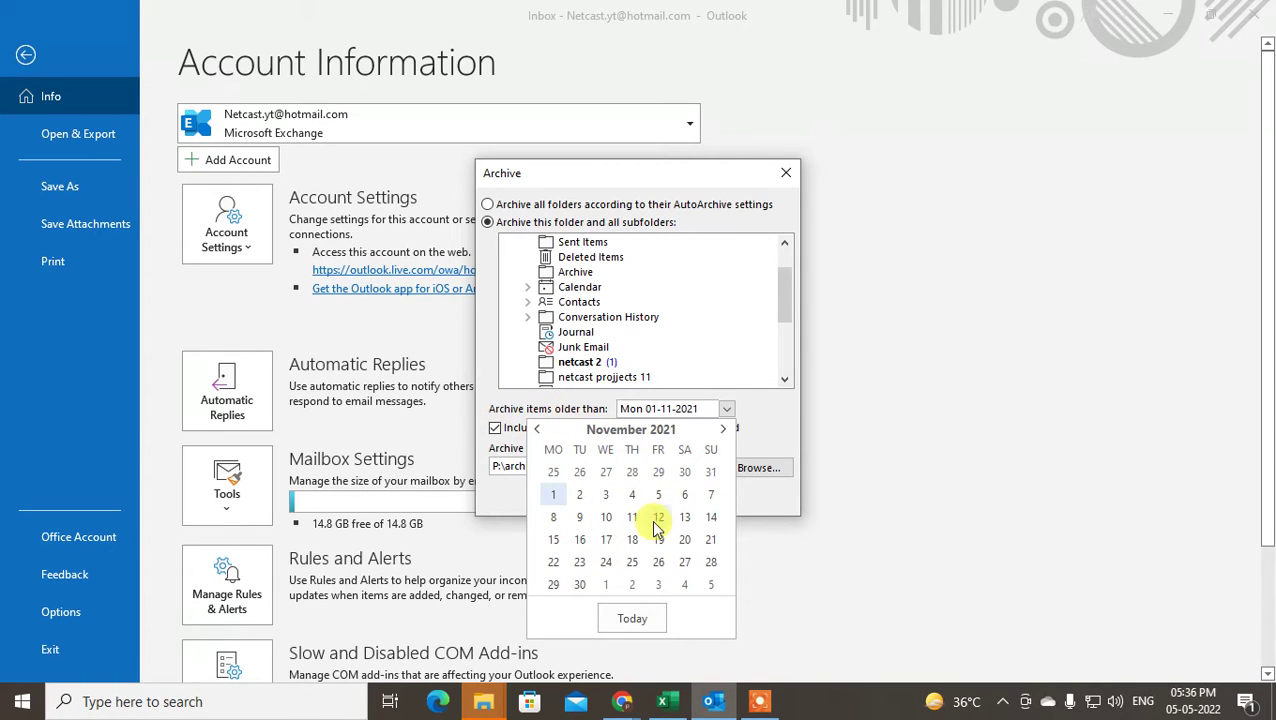
{"action": "left_click", "coordinate": [604, 517]}
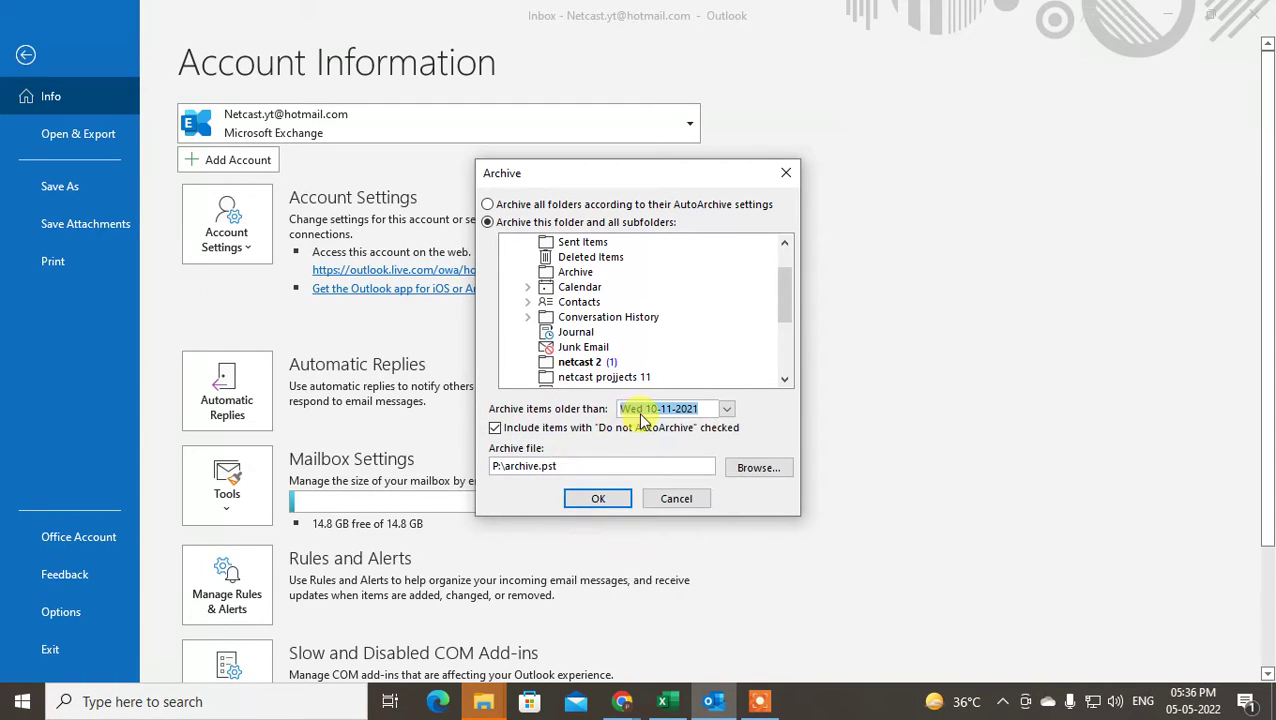
Change the archive cutoff to Fri 04-02-2022 and browse for the archive file location
{"action": "left_click", "coordinate": [722, 411]}
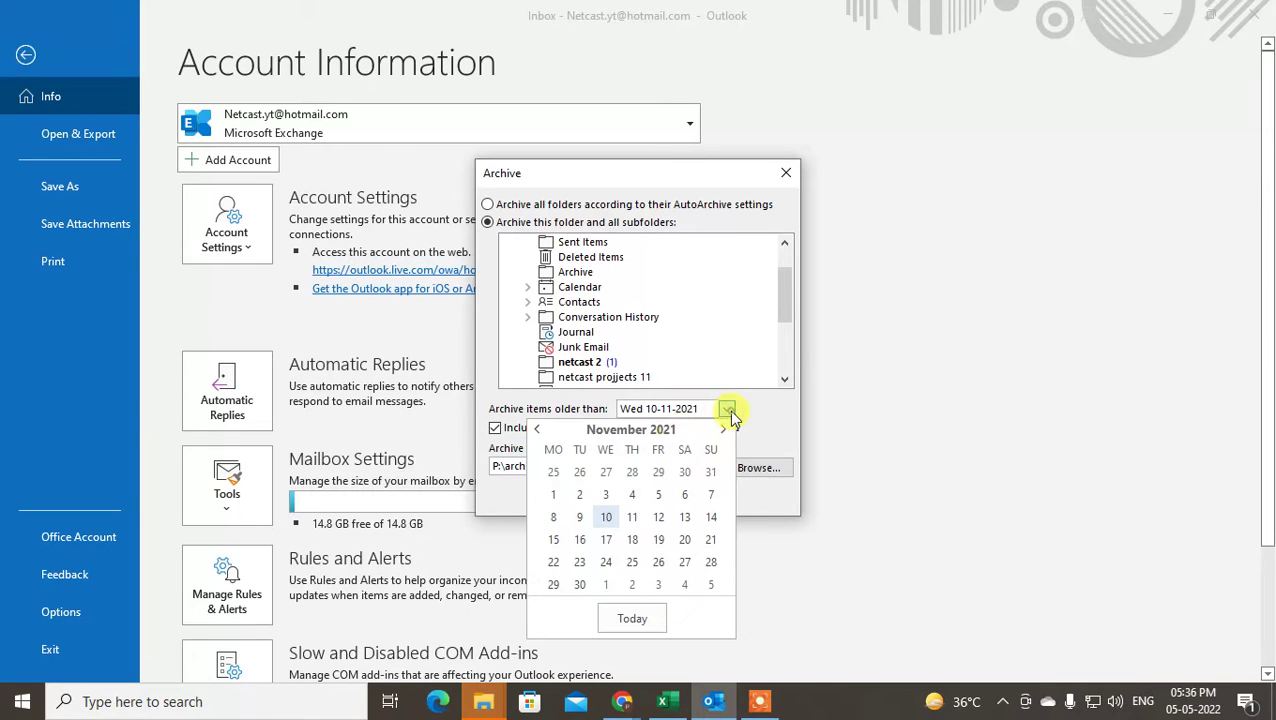
{"action": "left_click", "coordinate": [725, 430]}
{"action": "left_click", "coordinate": [725, 430]}
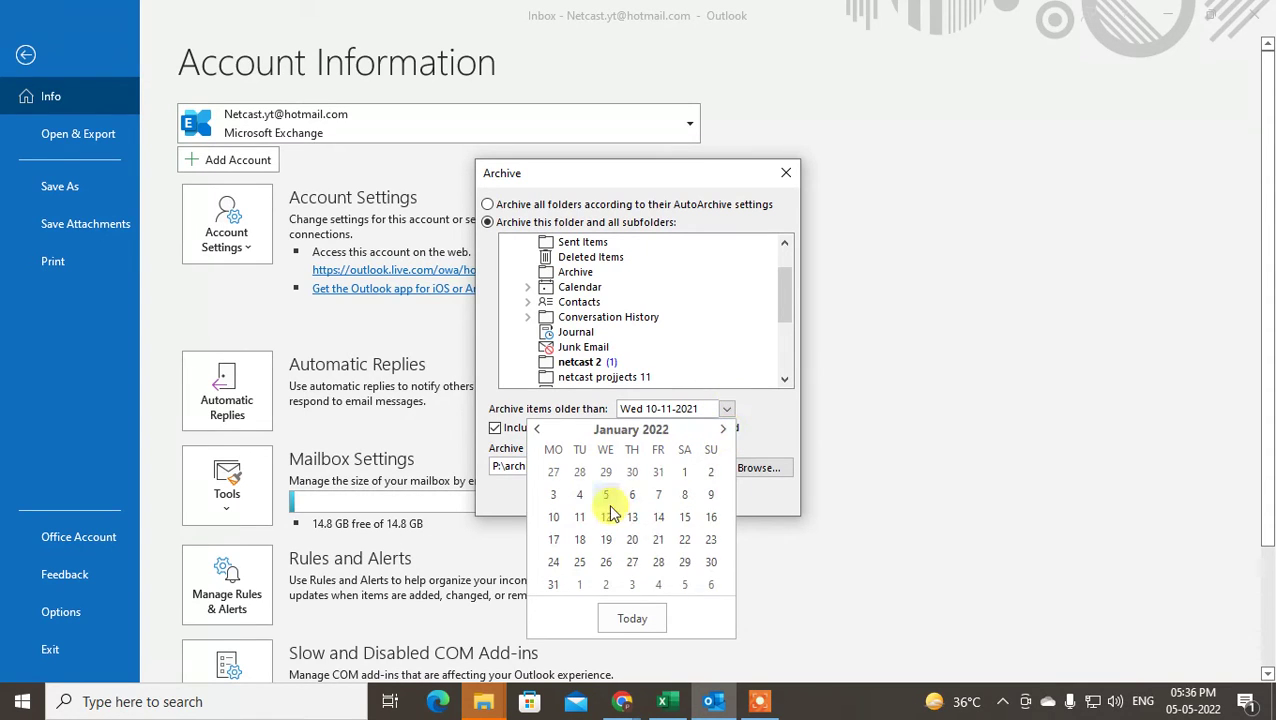
{"action": "left_click", "coordinate": [537, 429]}
{"action": "left_click", "coordinate": [722, 432]}
{"action": "left_click", "coordinate": [722, 432]}
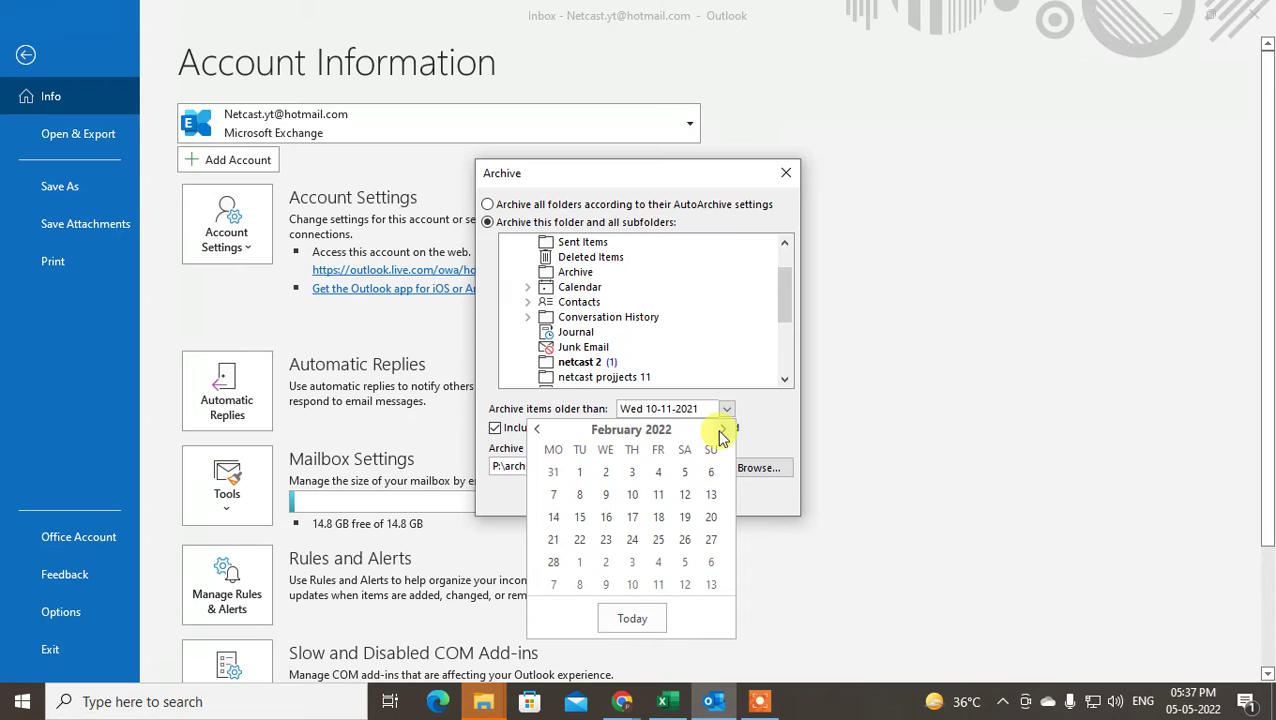
{"action": "left_click", "coordinate": [658, 472]}
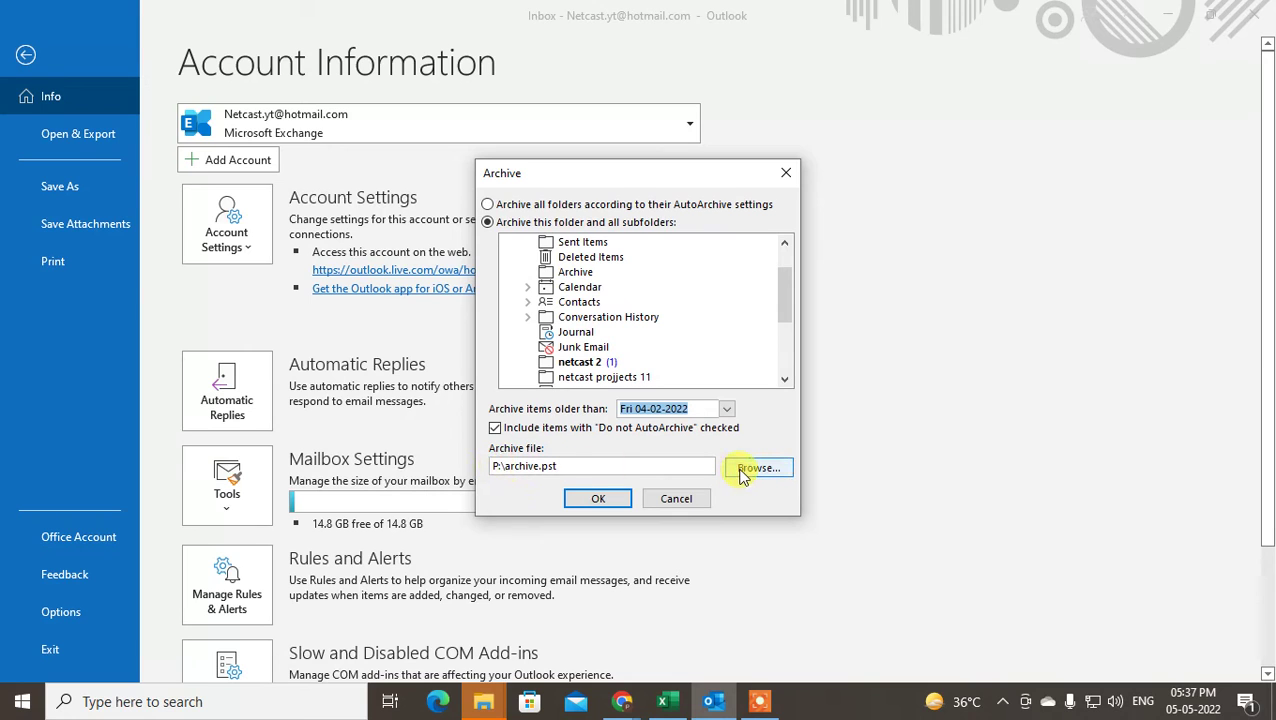
{"action": "left_click", "coordinate": [741, 469]}
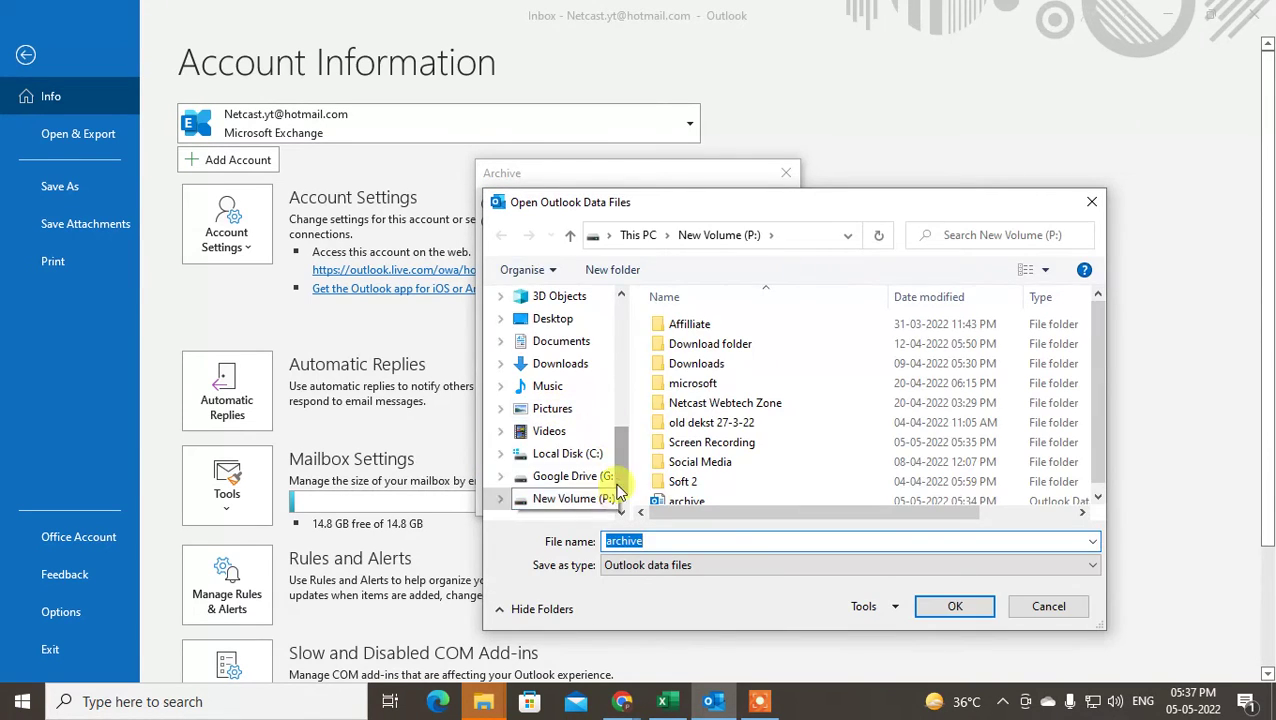
Create a 'backup archive emails' folder on New Volume (P:) and place archive.pst there
{"action": "left_click_drag", "start_coordinate": [621, 432], "coordinate": [588, 478]}
{"action": "left_click", "coordinate": [568, 454]}
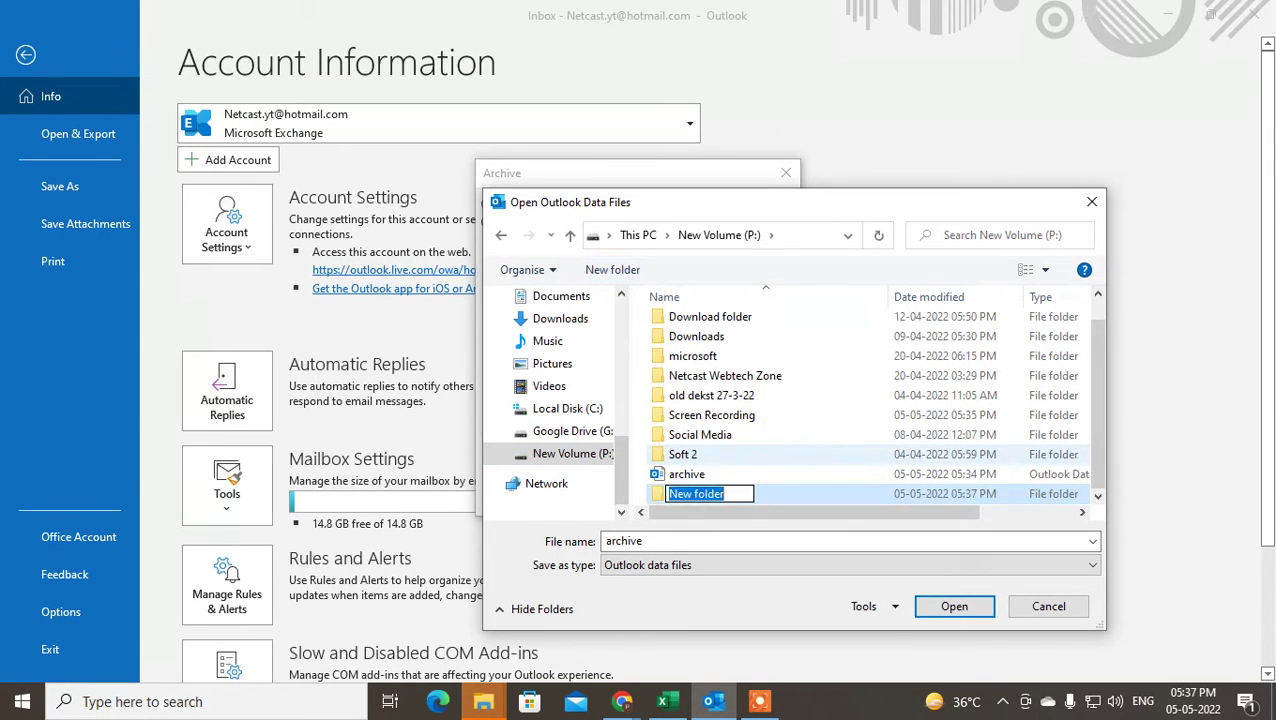
{"action": "type", "text": "ne"}
{"action": "type", "text": "back"}
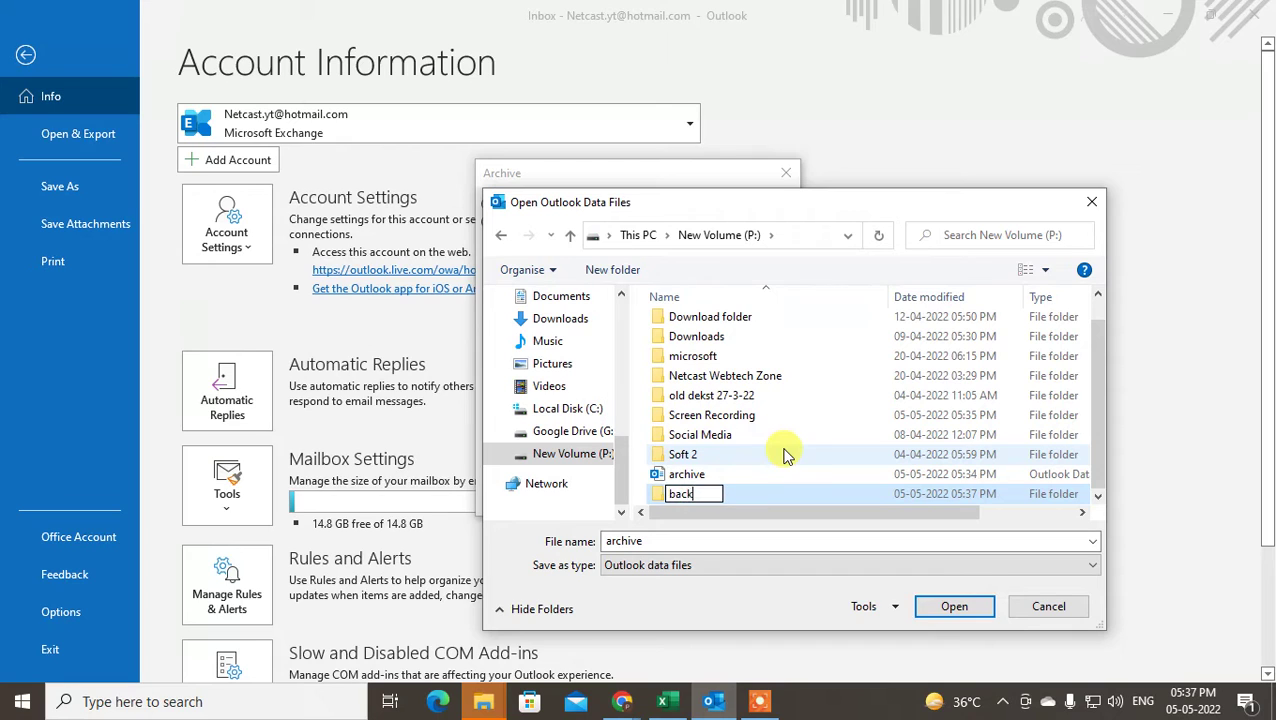
{"action": "type", "text": "up archi"}
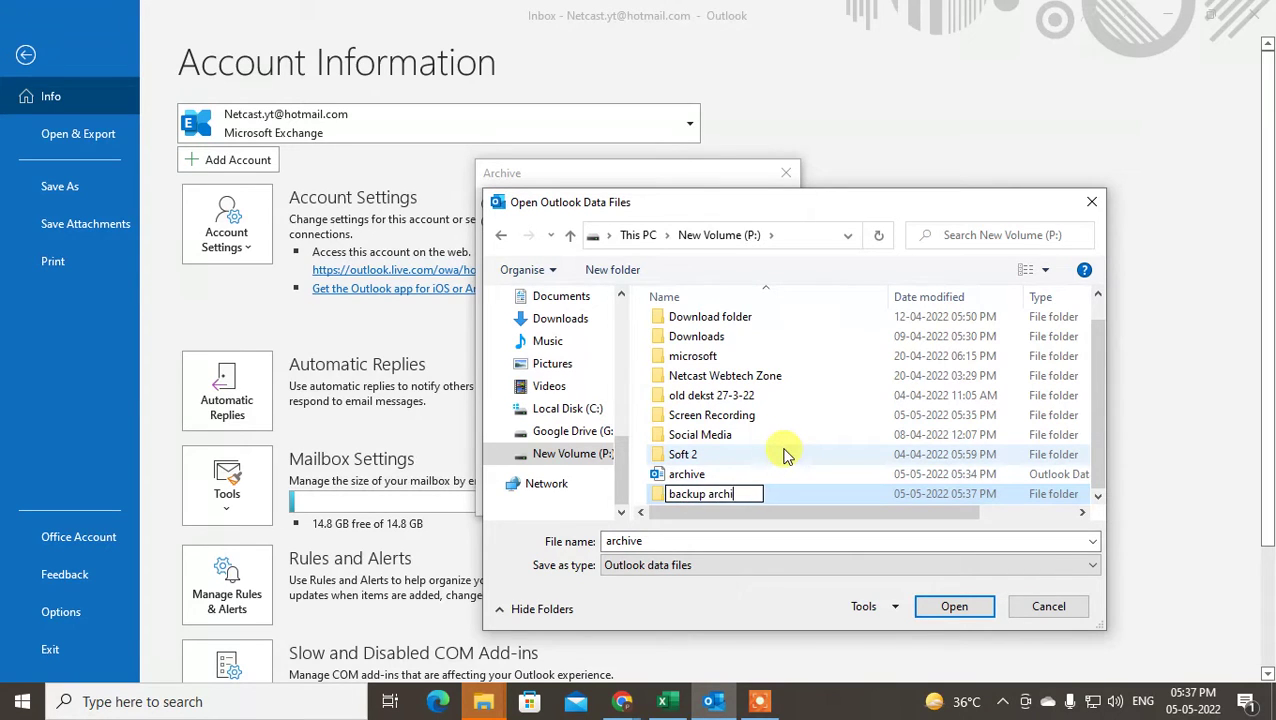
{"action": "type", "text": "ve me"}
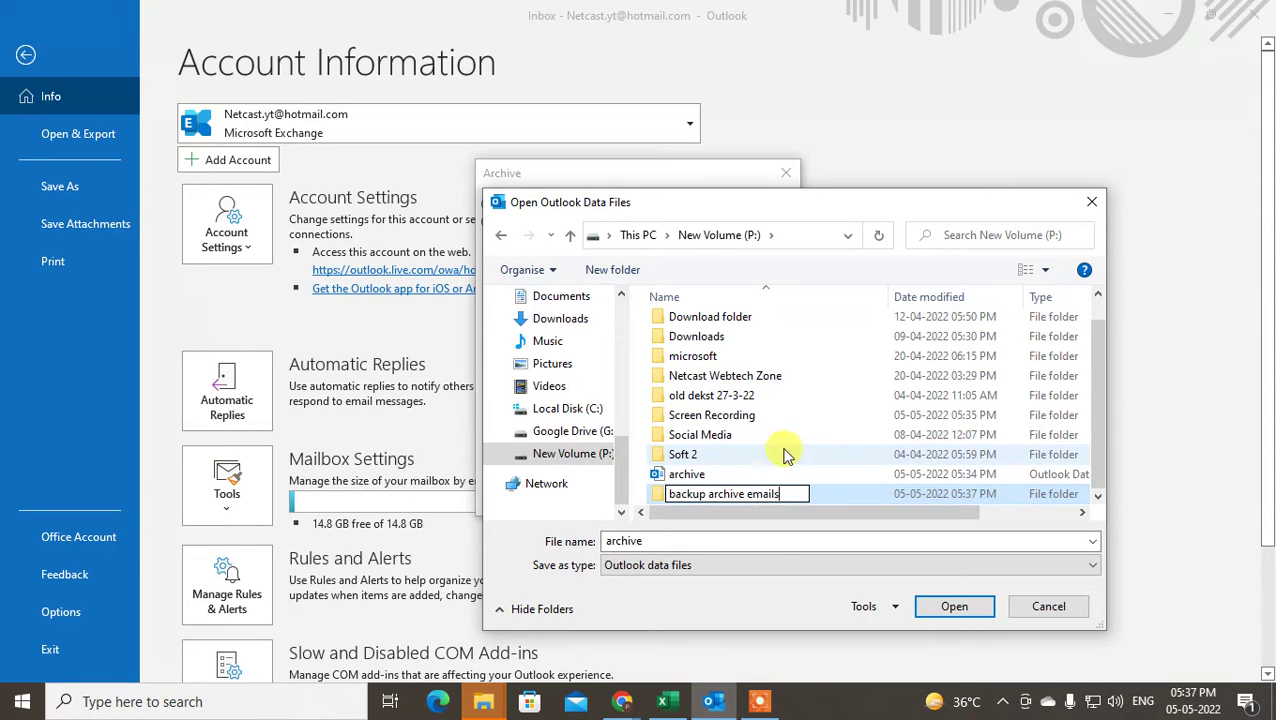
{"action": "left_click", "coordinate": [826, 500]}
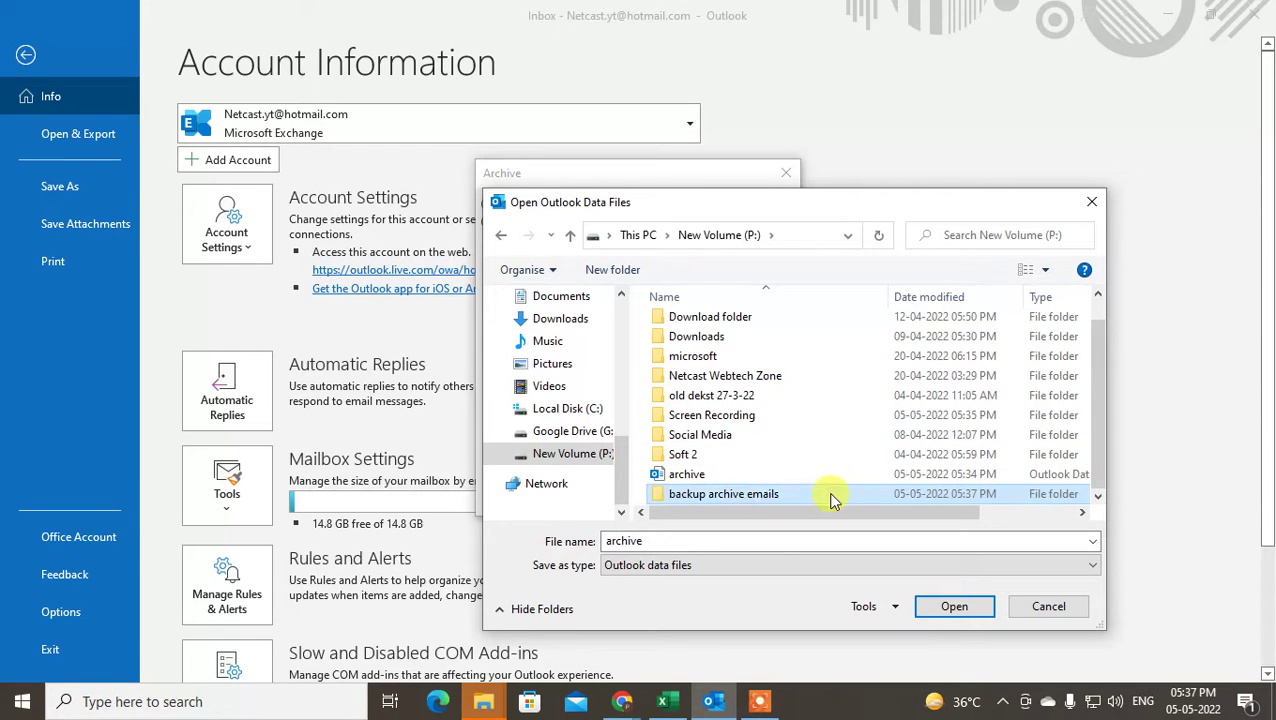
{"action": "left_click", "coordinate": [938, 607]}
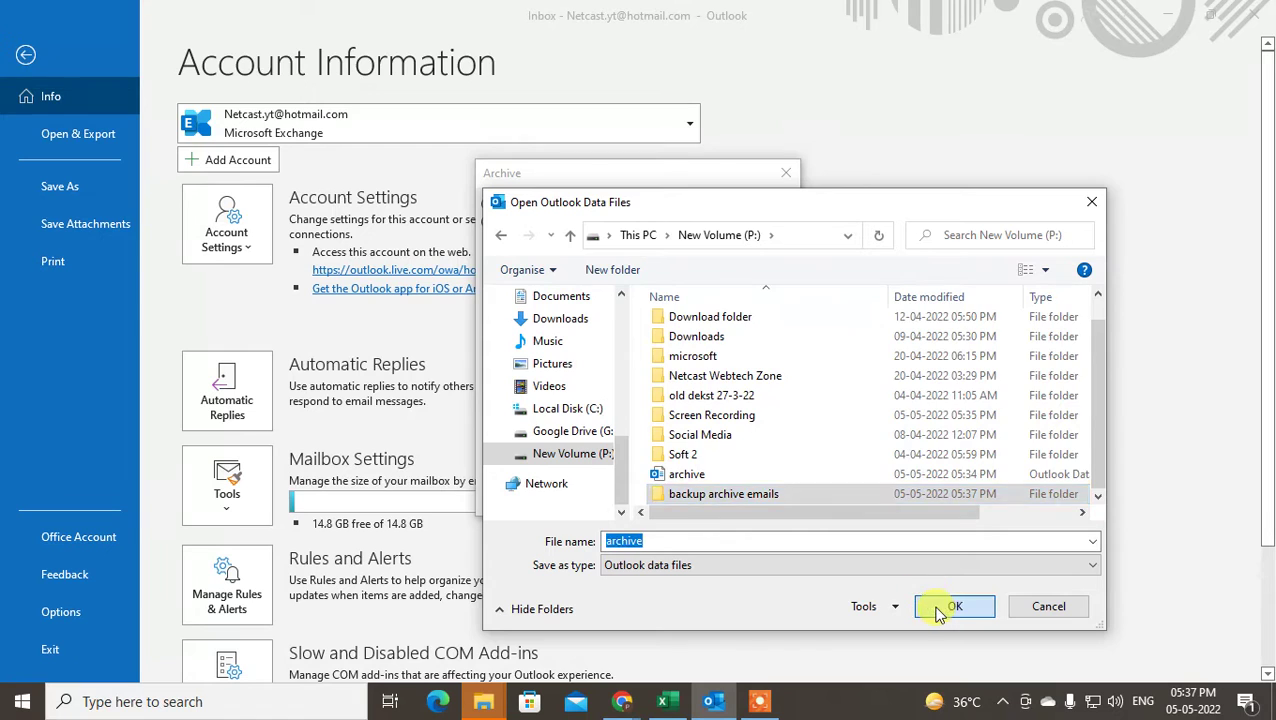
{"action": "left_click", "coordinate": [945, 605]}
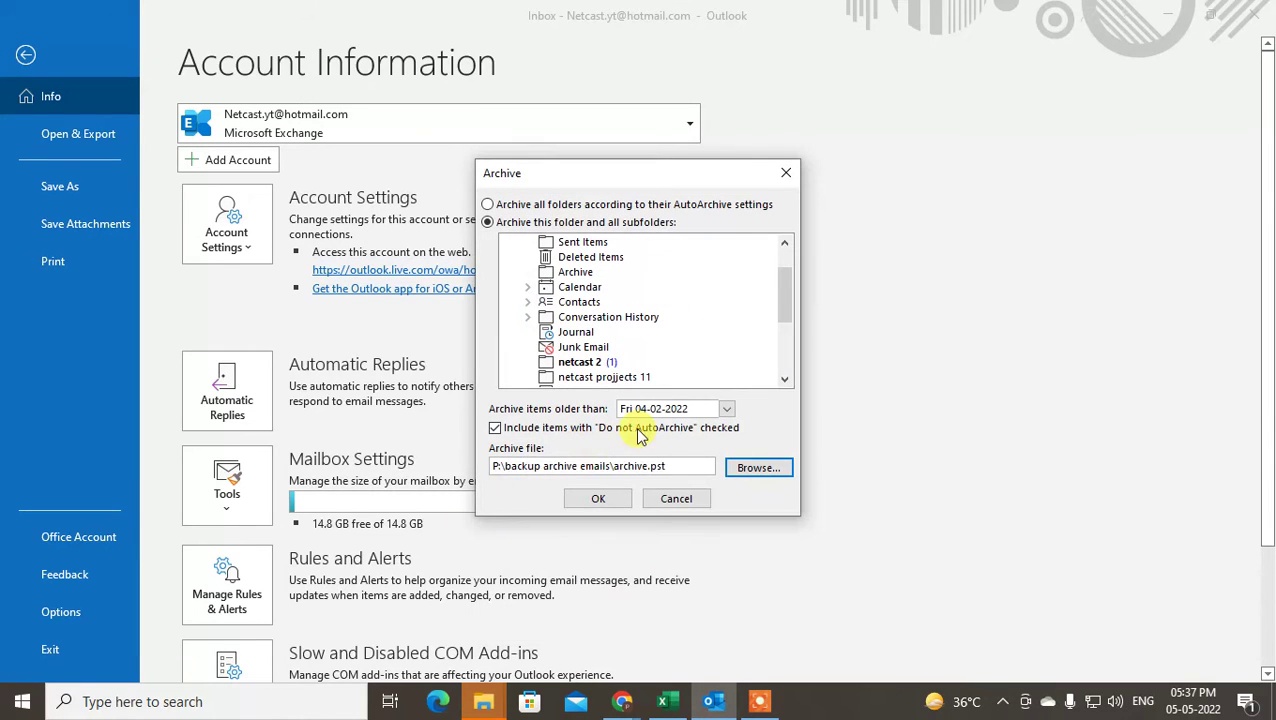
Start archiving with these settings and go back to the Inbox
{"action": "left_click", "coordinate": [598, 498]}
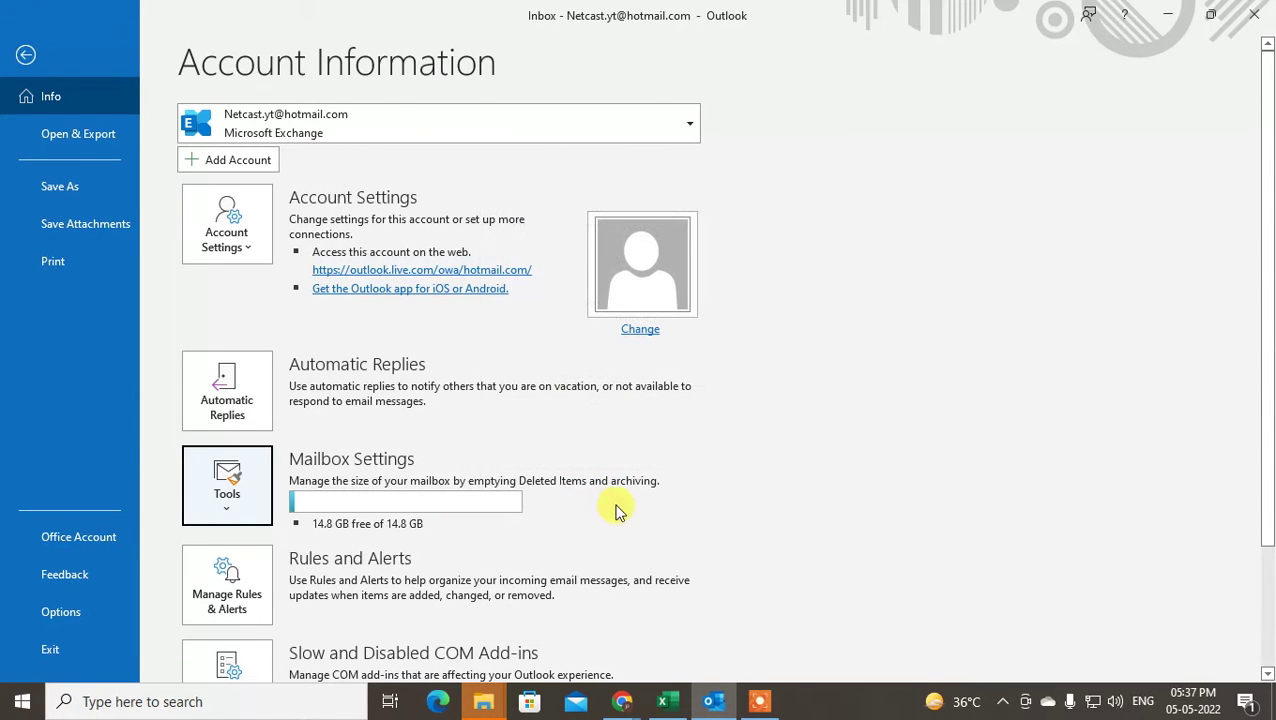
{"action": "left_click", "coordinate": [26, 54]}
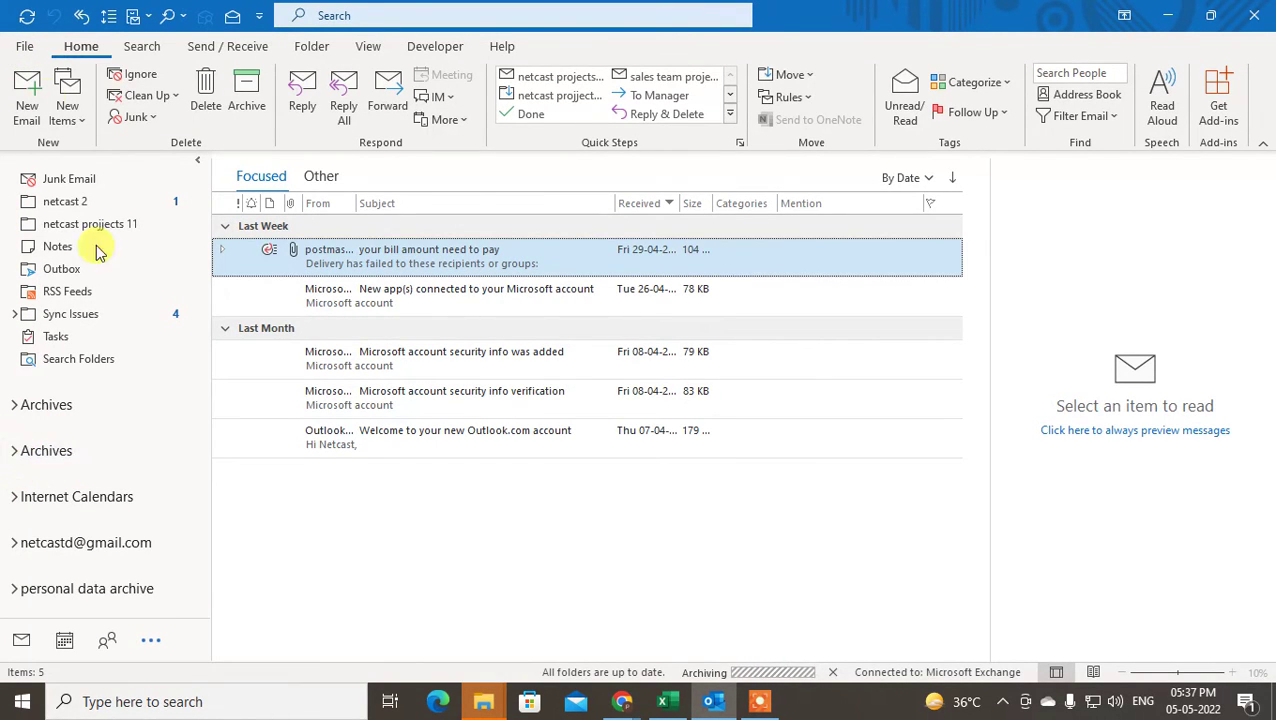
{"action": "mouse_move", "coordinate": [484, 706]}
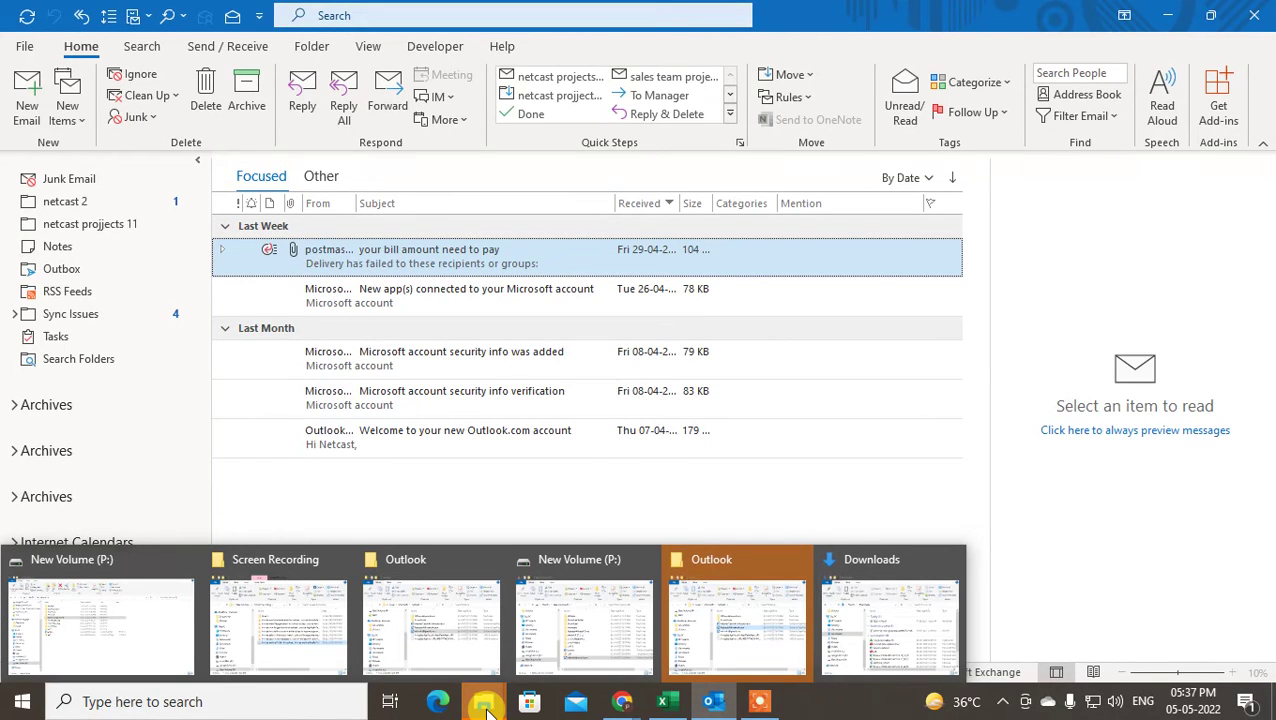
Open 'backup archive emails' on P:, copy the 265 KB archive file, and switch back to Outlook
{"action": "left_click", "coordinate": [108, 632]}
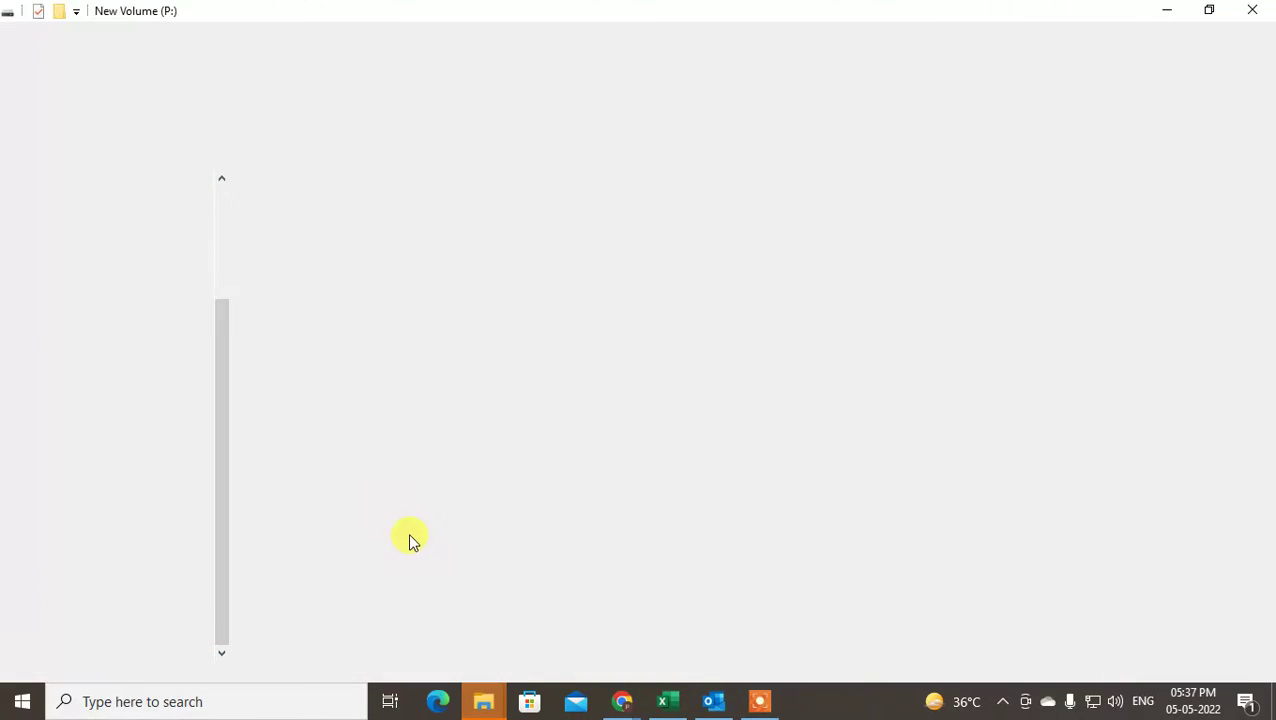
{"action": "left_click", "coordinate": [315, 445]}
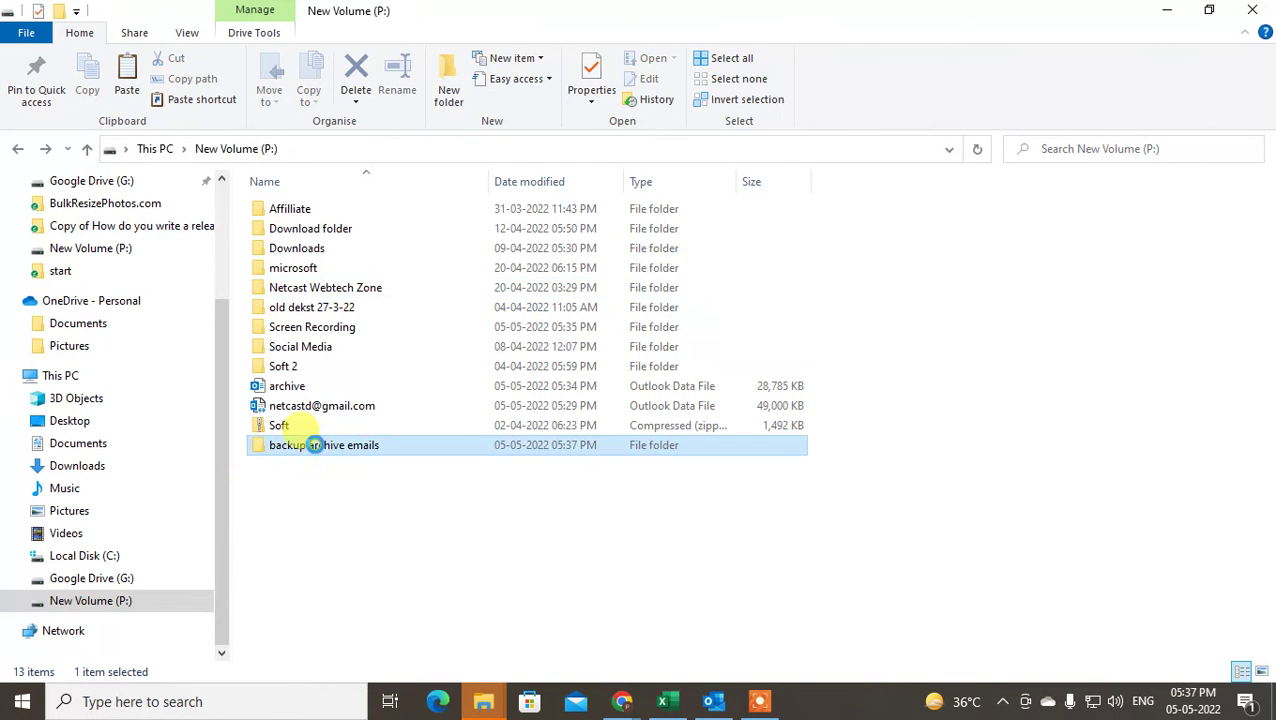
{"action": "double_click", "coordinate": [315, 445]}
{"action": "left_click", "coordinate": [296, 209]}
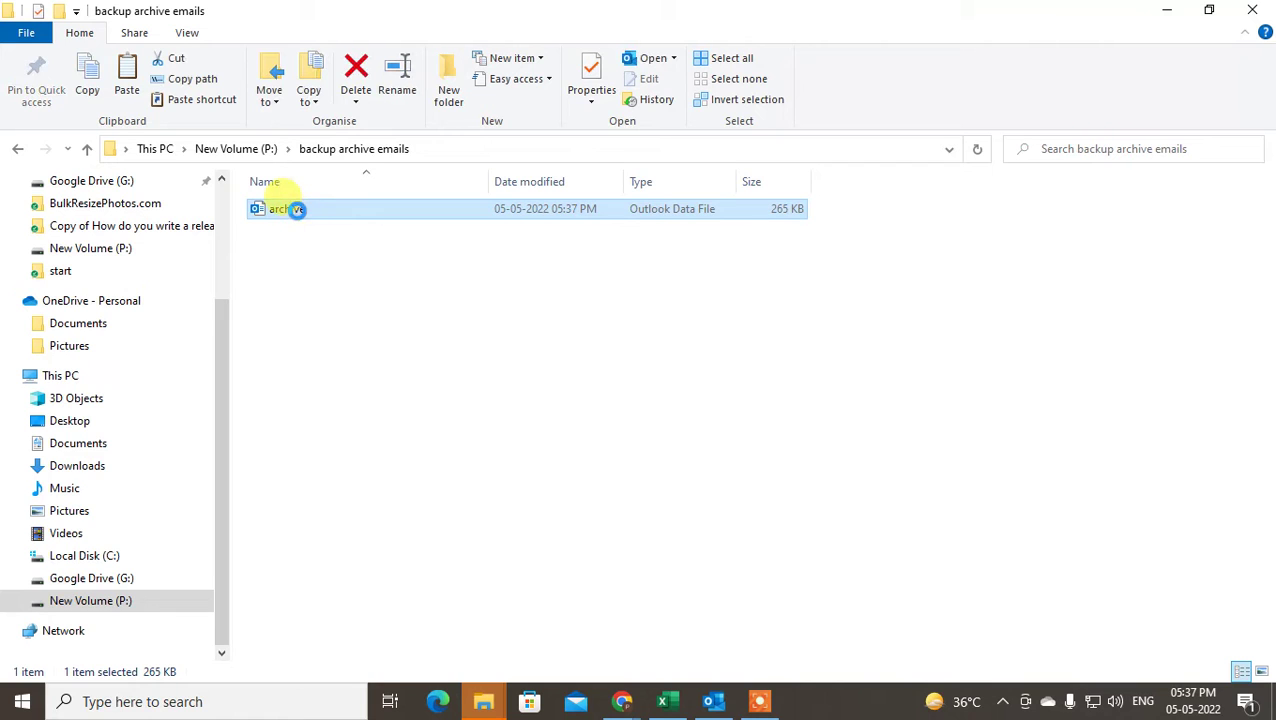
{"action": "right_click", "coordinate": [290, 210]}
{"action": "left_click", "coordinate": [370, 452]}
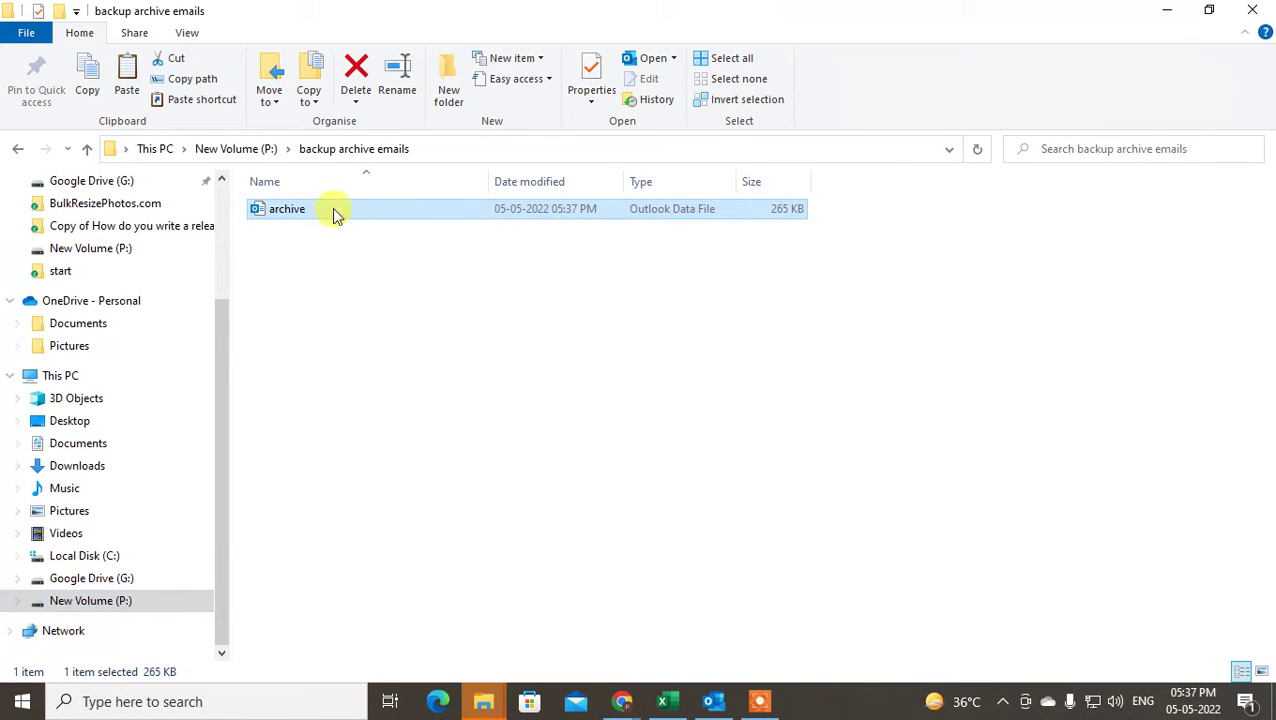
{"action": "right_click", "coordinate": [336, 216]}
{"action": "left_click", "coordinate": [380, 453]}
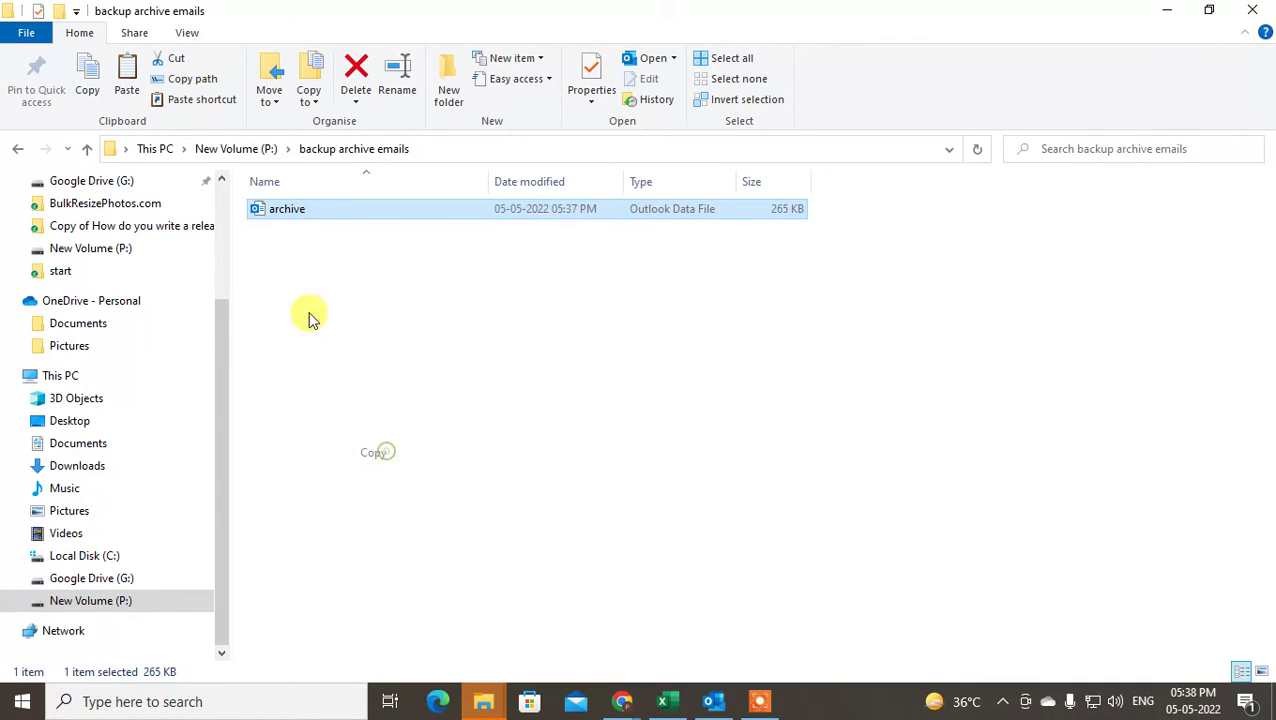
{"action": "right_click", "coordinate": [319, 209]}
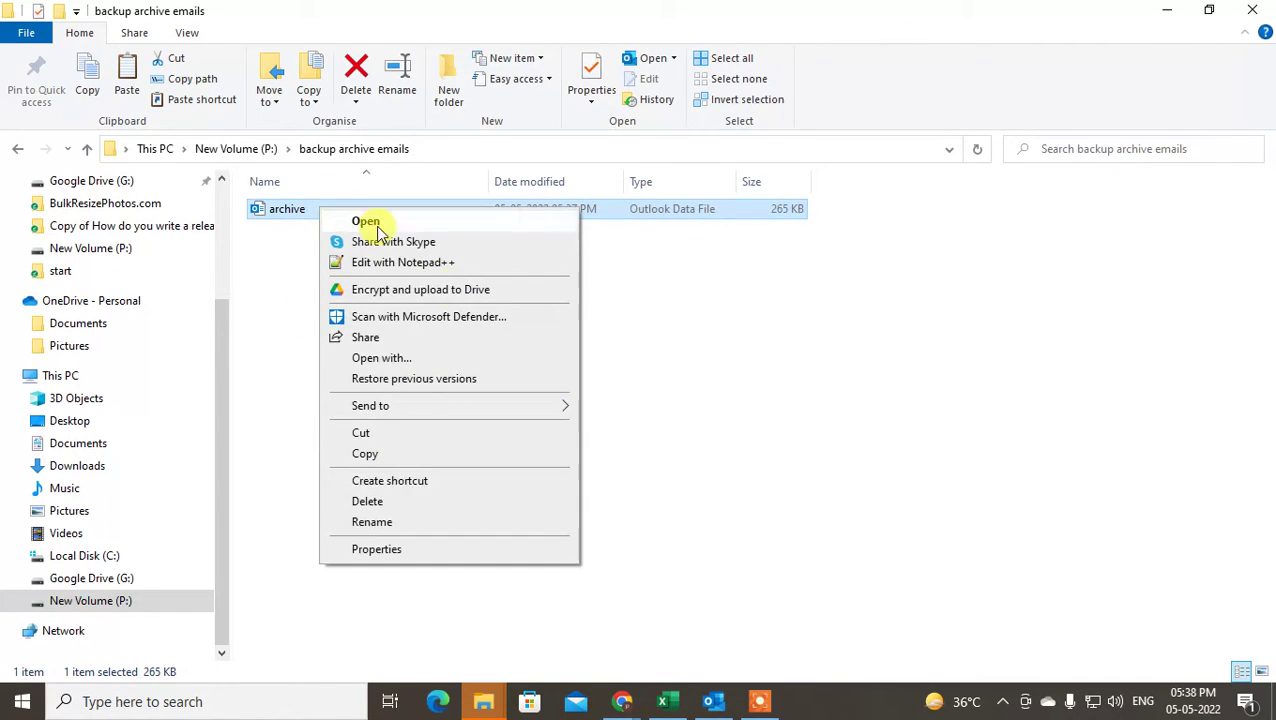
{"action": "left_click", "coordinate": [714, 703]}
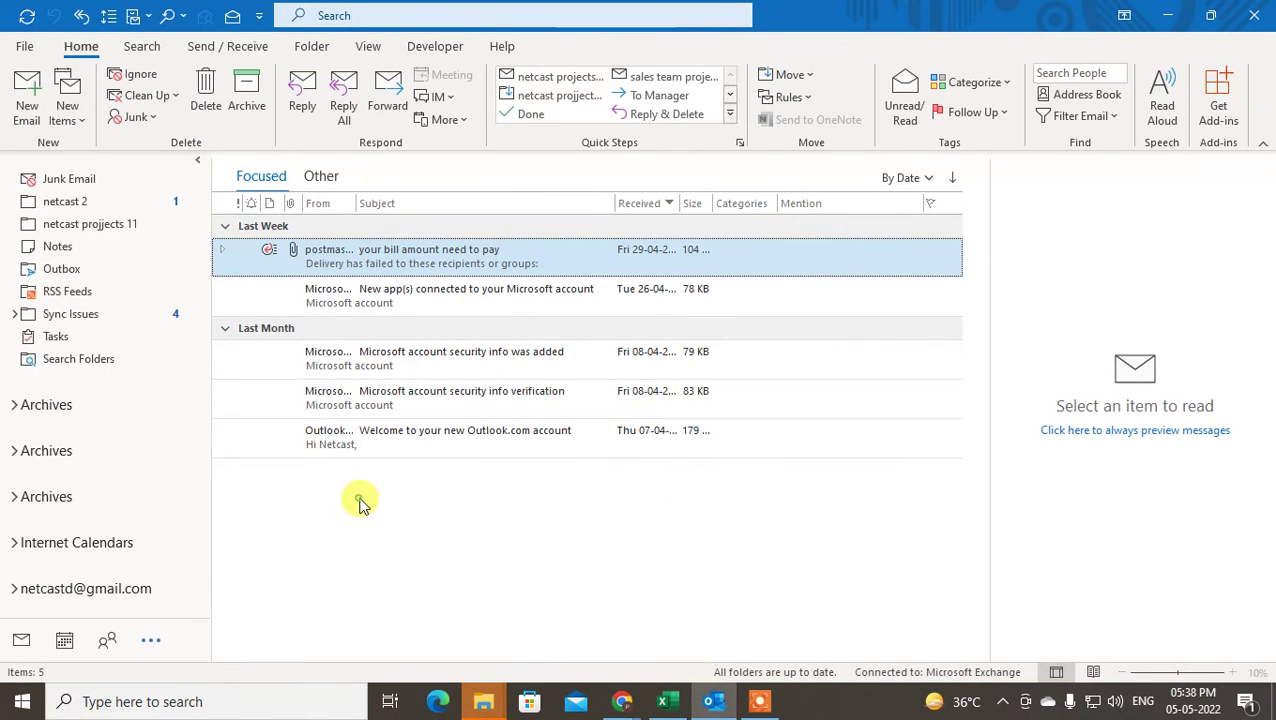
Launch the Import/Export wizard from File > Open & Export
{"action": "left_click", "coordinate": [24, 47]}
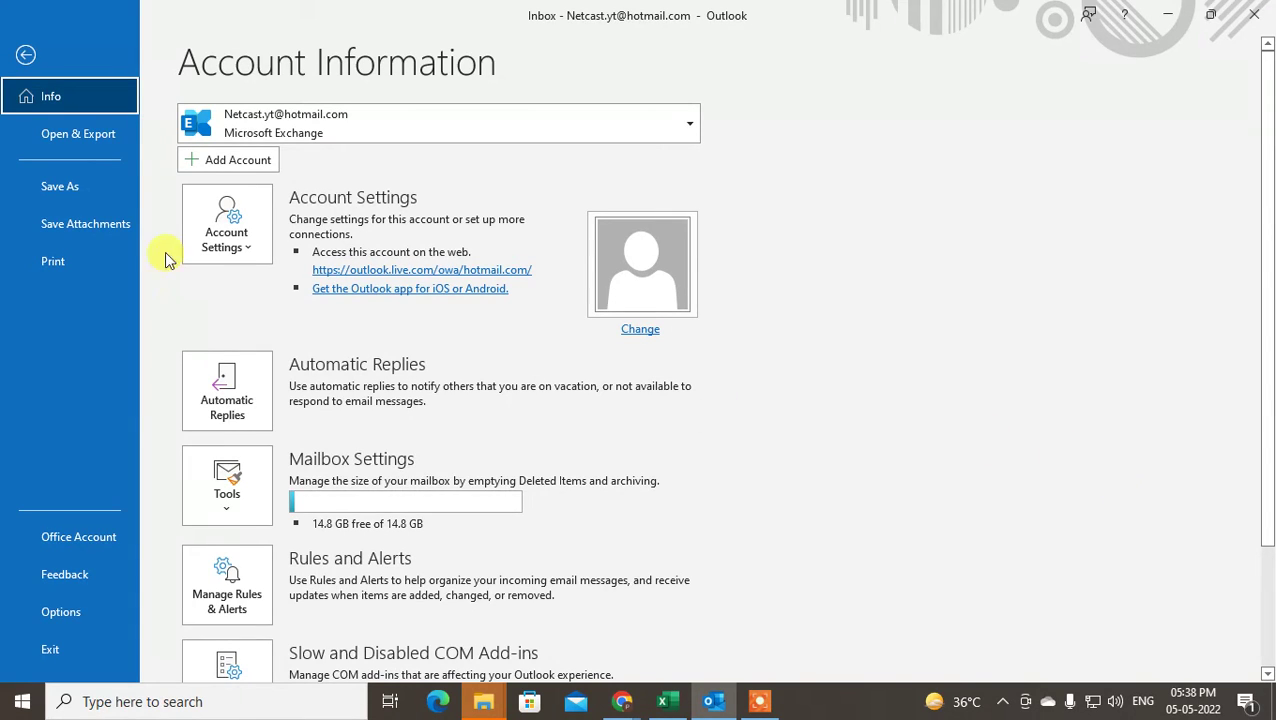
{"action": "left_click", "coordinate": [93, 133]}
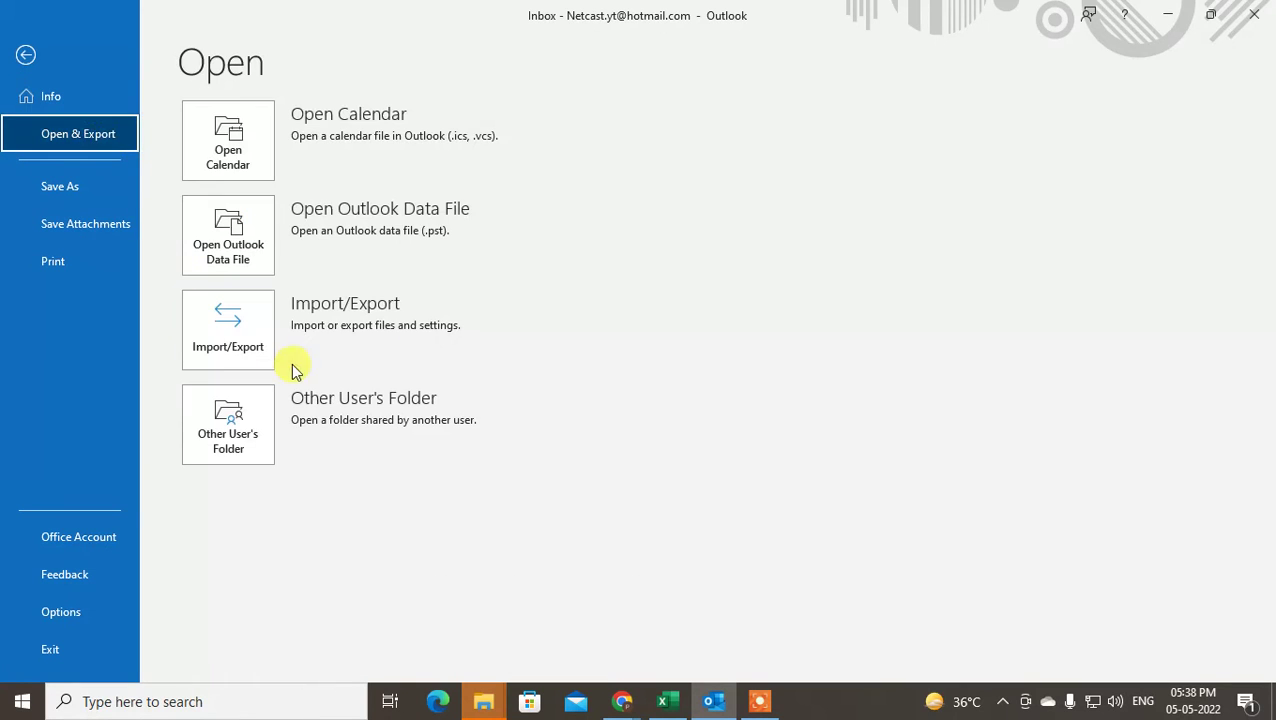
{"action": "left_click", "coordinate": [225, 313]}
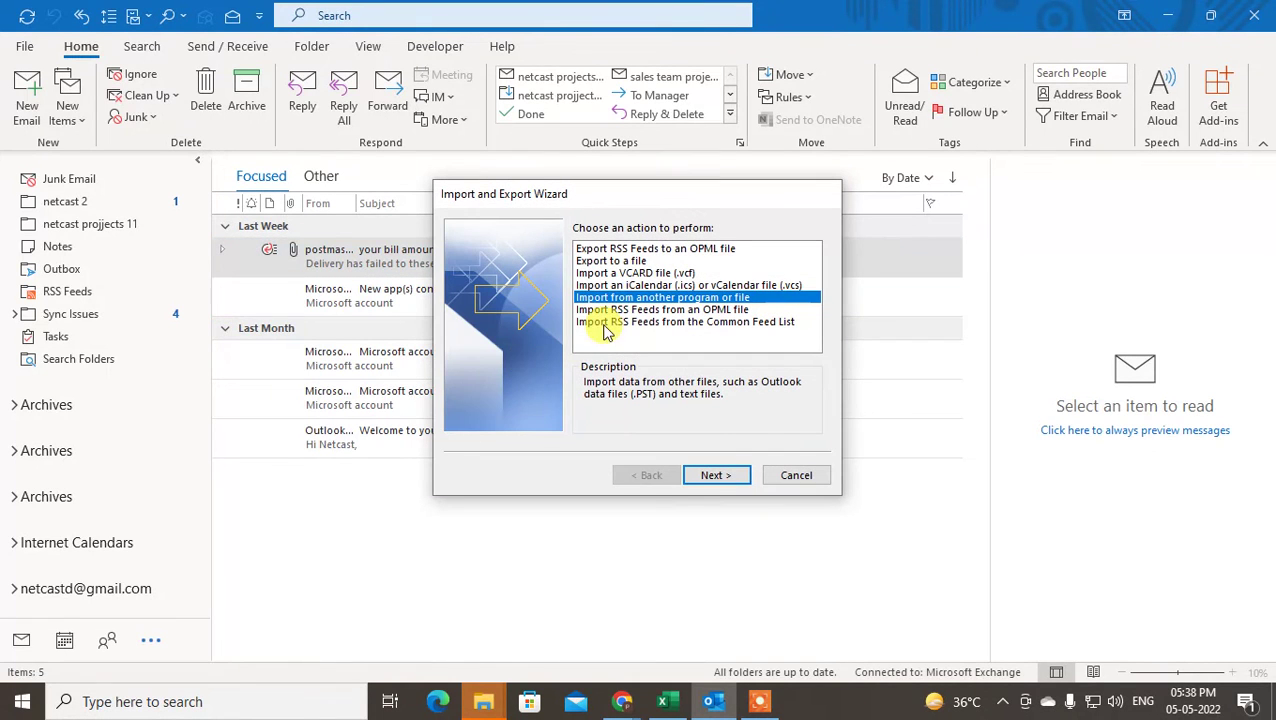
Choose Export to a file as an Outlook Data File (.pst) covering the whole account with subfolders
{"action": "left_click", "coordinate": [648, 262]}
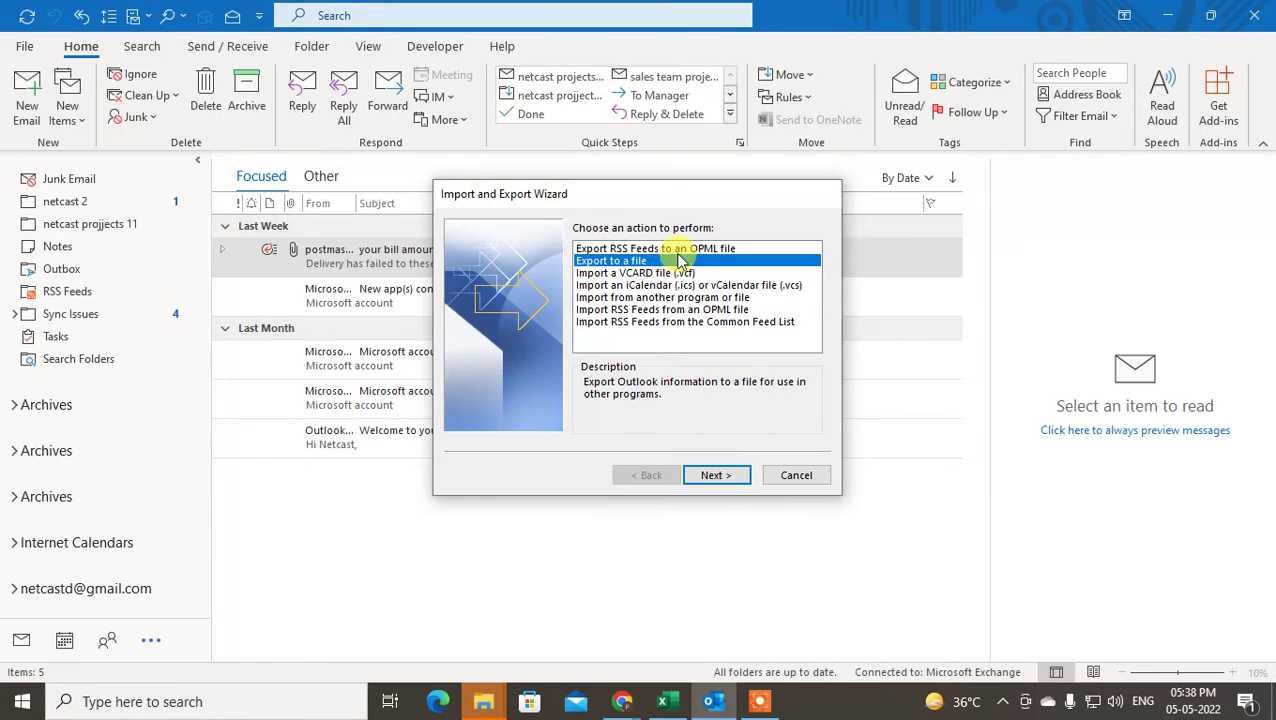
{"action": "left_click", "coordinate": [714, 474]}
{"action": "left_click", "coordinate": [600, 262]}
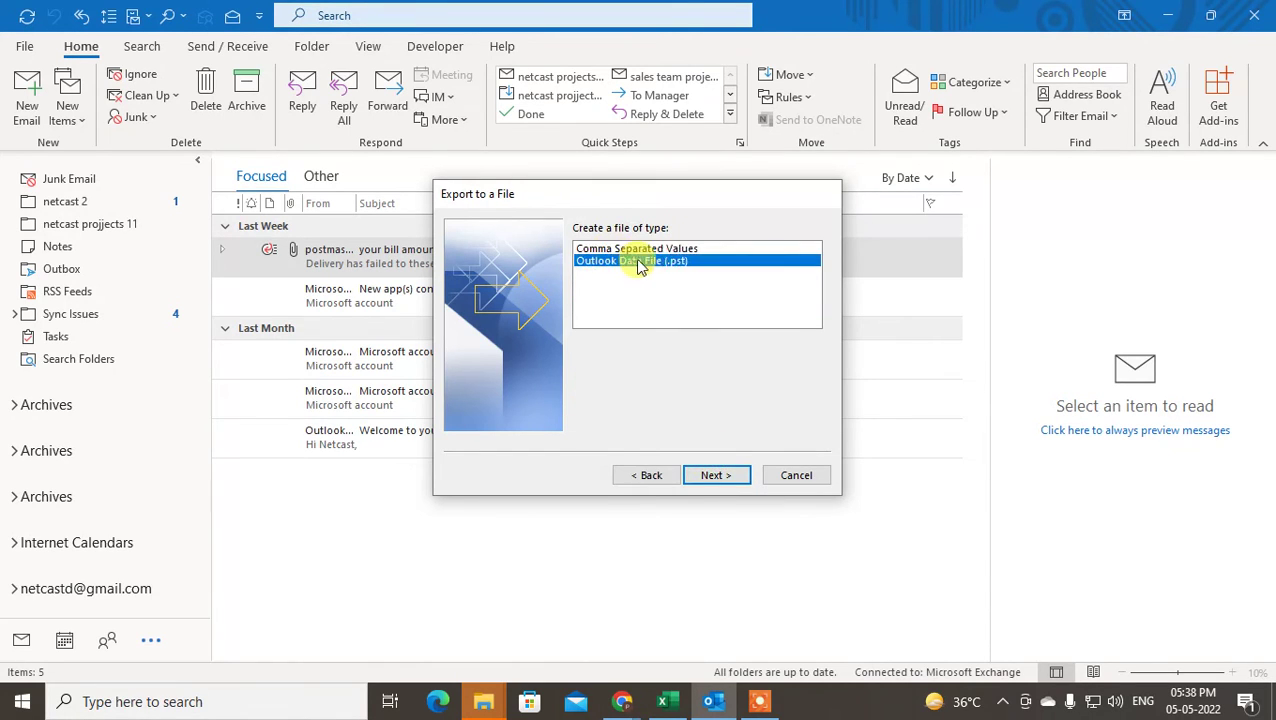
{"action": "left_click", "coordinate": [714, 476]}
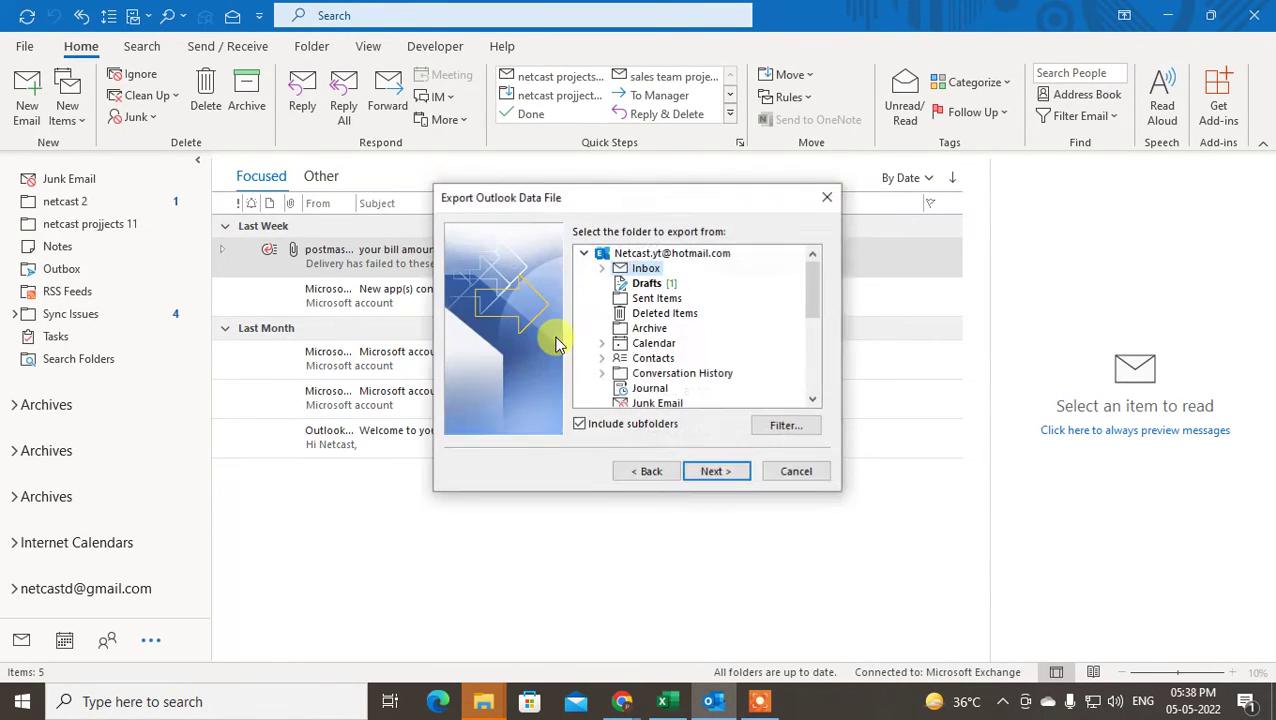
{"action": "left_click", "coordinate": [632, 254]}
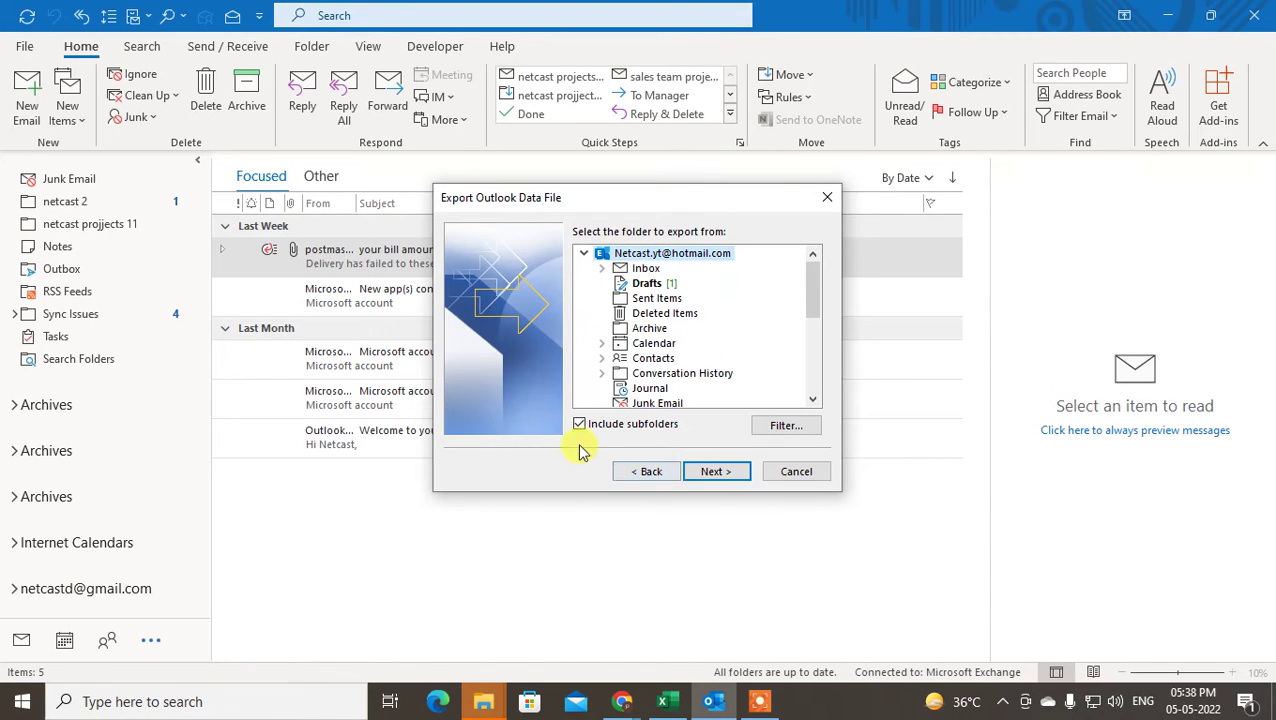
{"action": "left_click", "coordinate": [736, 472]}
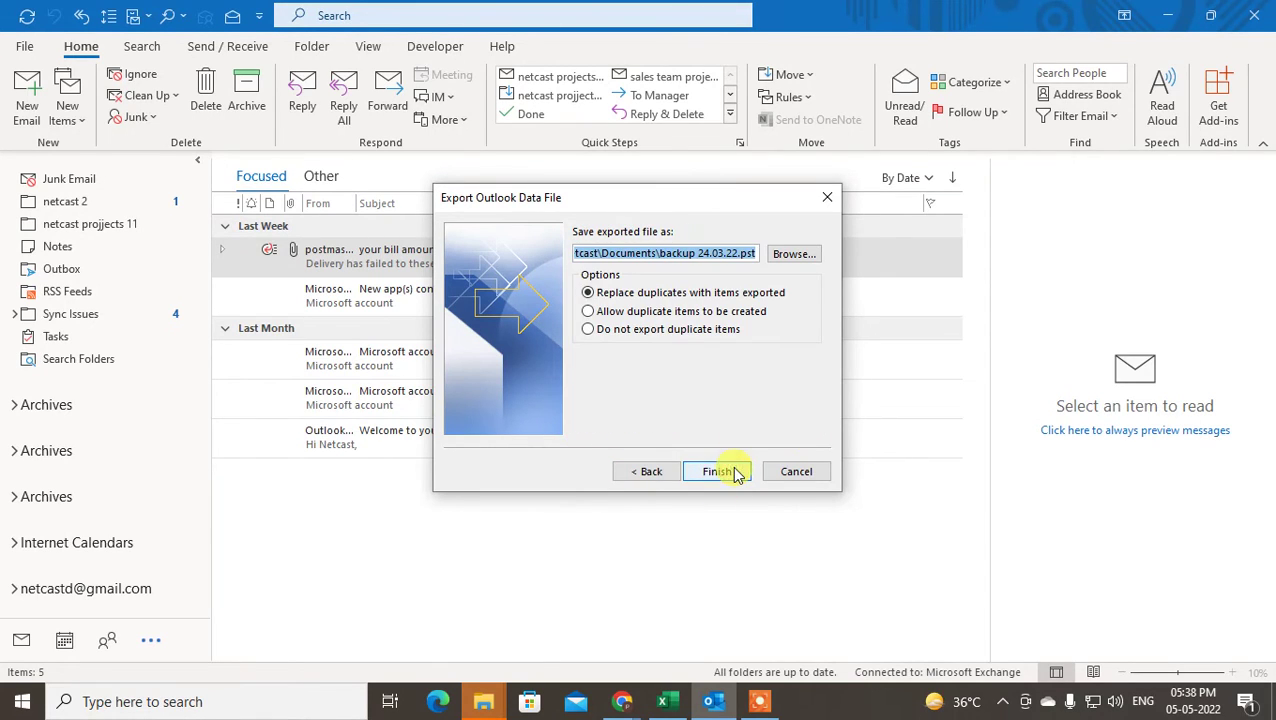
Set the export destination to backup 24.03.22 on New Volume (P:)
{"action": "left_click", "coordinate": [791, 254]}
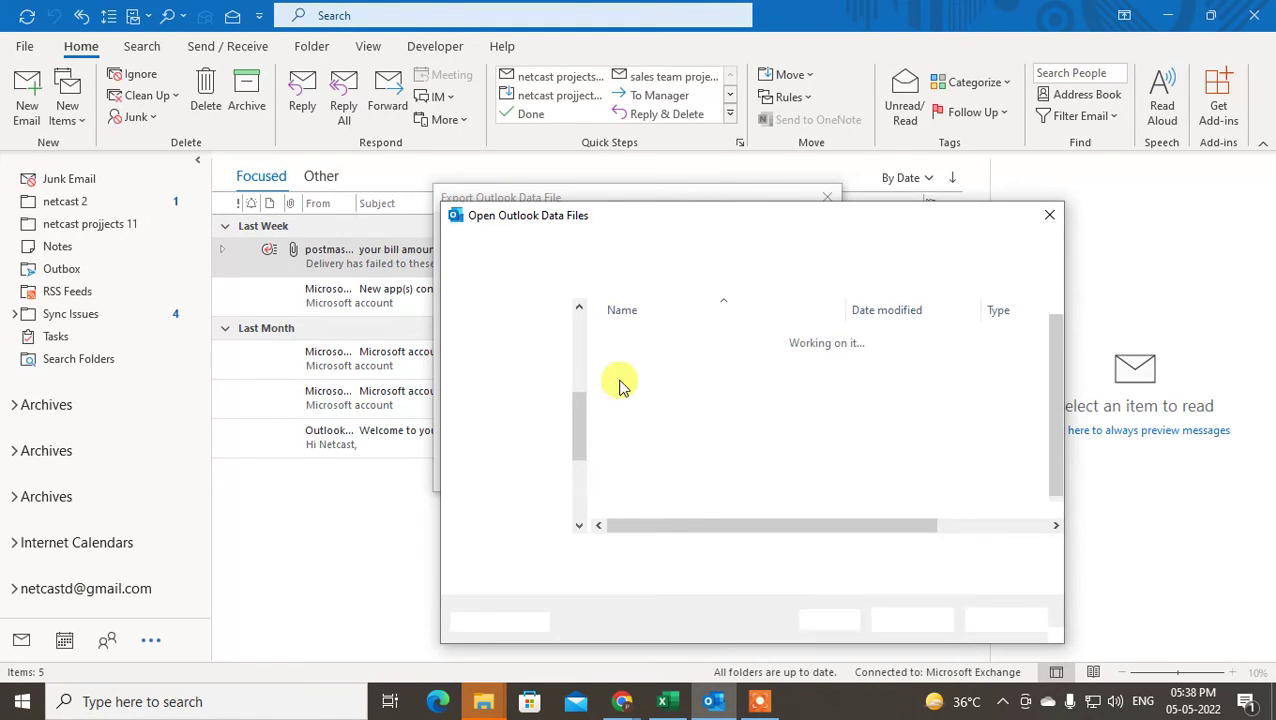
{"action": "left_click_drag", "start_coordinate": [578, 419], "coordinate": [581, 504]}
{"action": "left_click", "coordinate": [528, 467]}
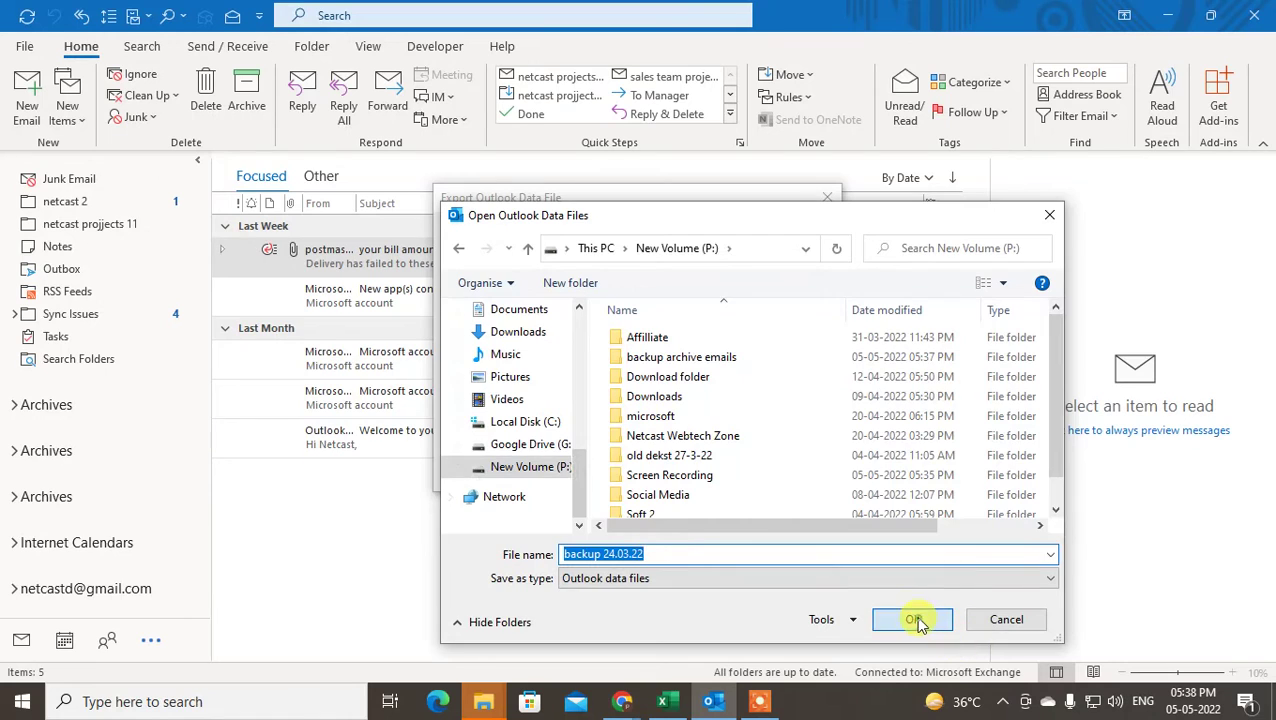
{"action": "left_click", "coordinate": [915, 620]}
Finish the export, creating the data file with no password
{"action": "left_click", "coordinate": [716, 471]}
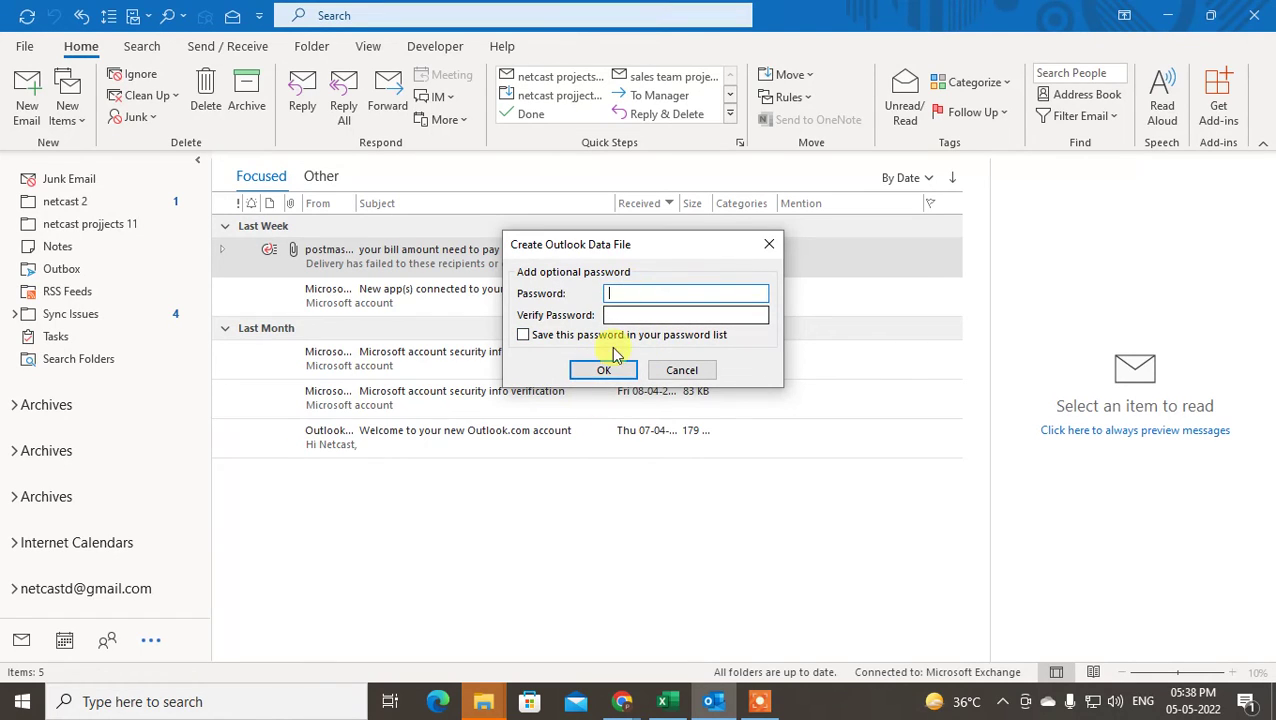
{"action": "left_click", "coordinate": [598, 373]}
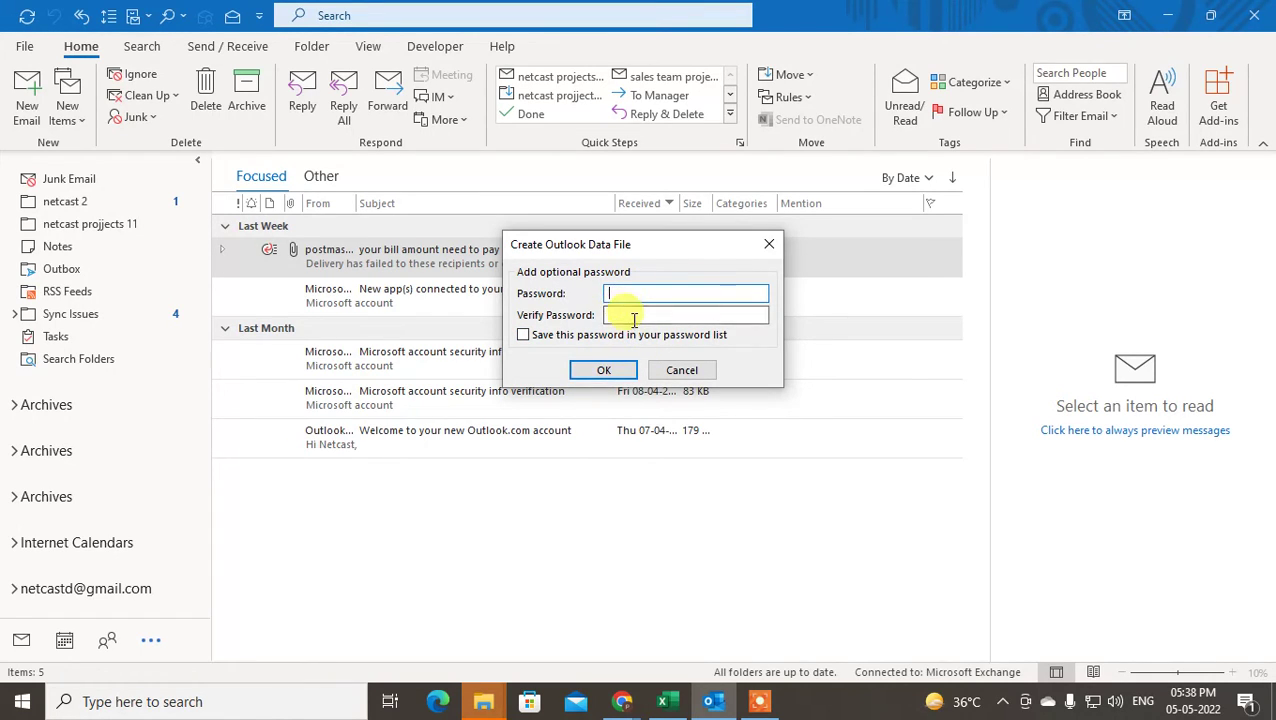
{"action": "left_click", "coordinate": [603, 370]}
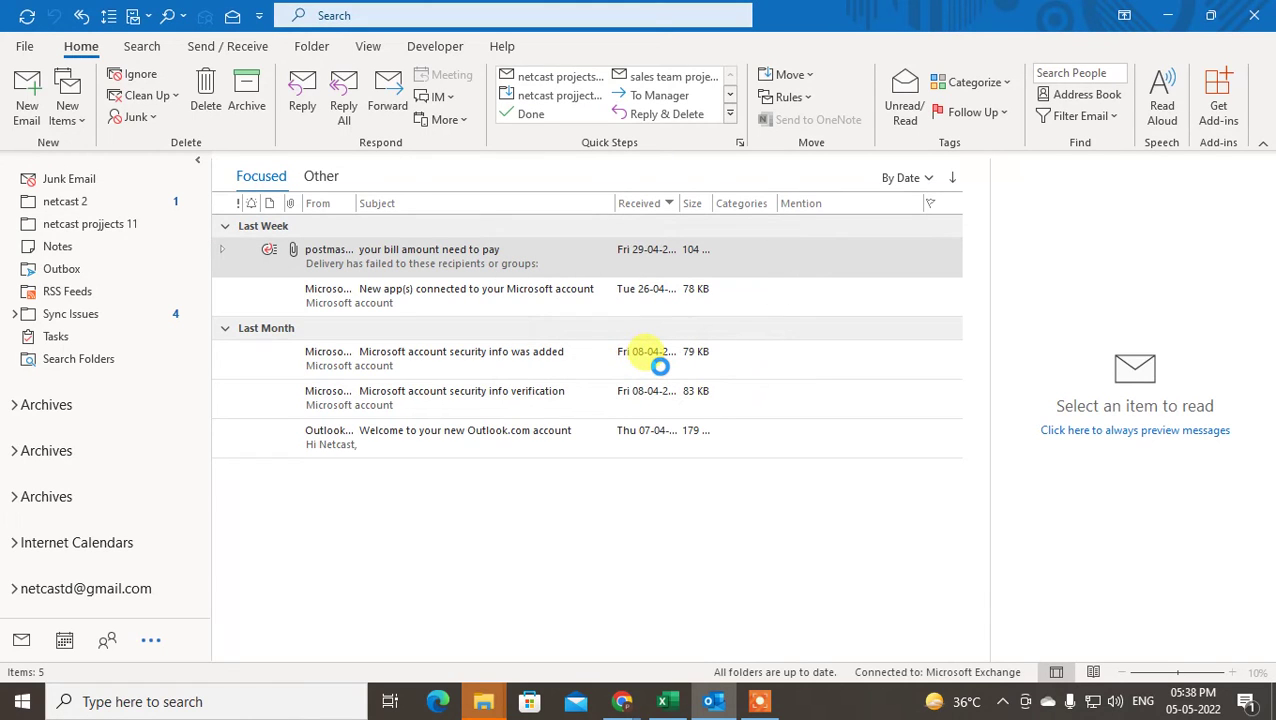
{"action": "mouse_move", "coordinate": [483, 706]}
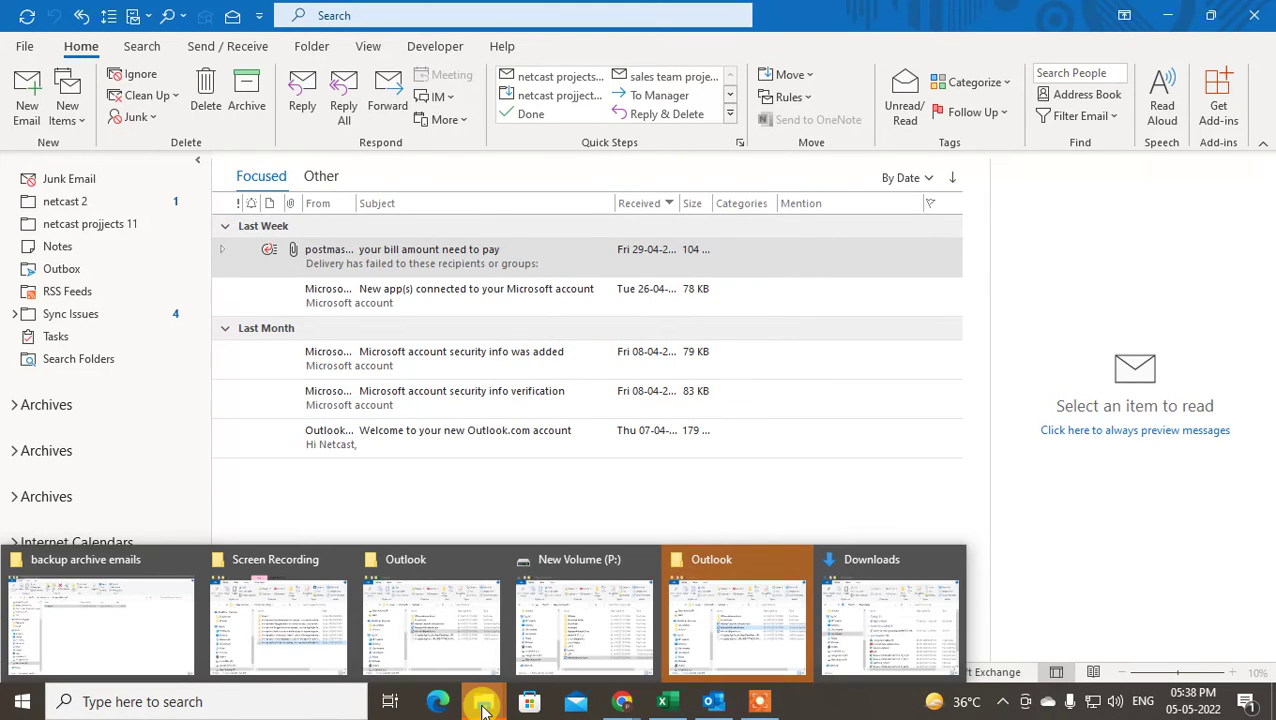
Bring the New Volume (P:) Explorer window forward and reposition it
{"action": "left_click", "coordinate": [550, 646]}
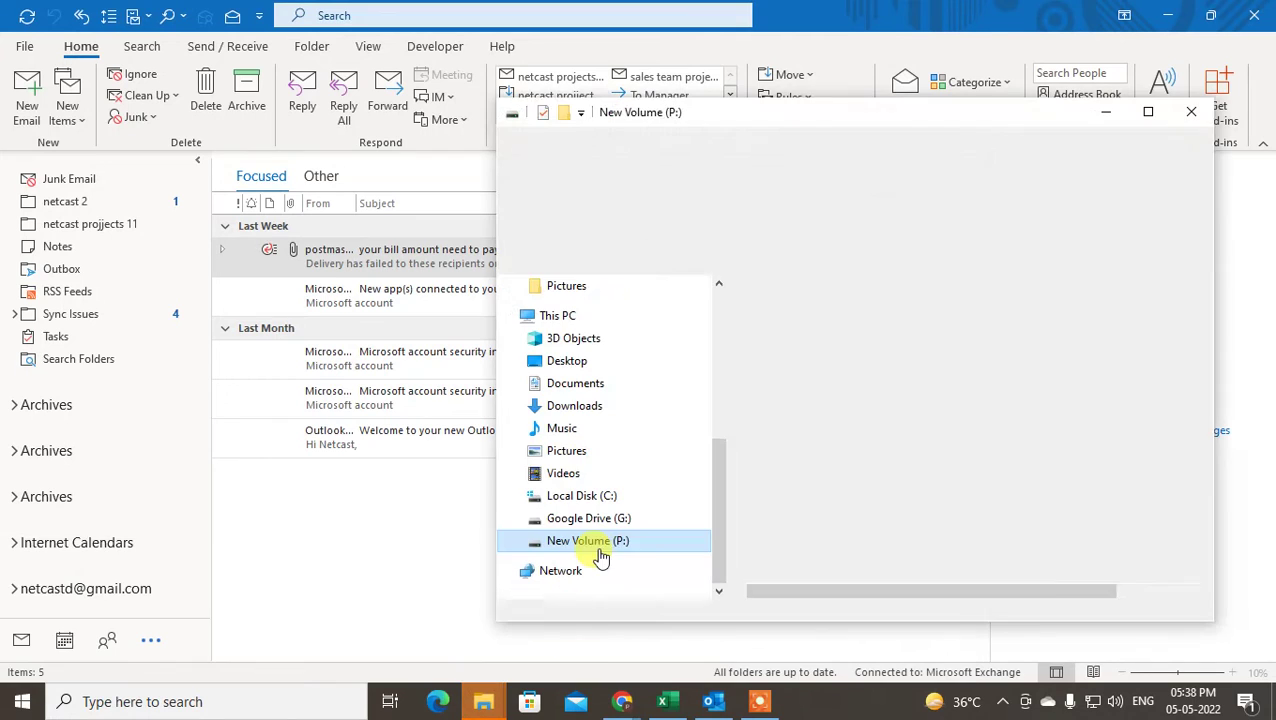
{"action": "scroll", "coordinate": [925, 530], "scroll_direction": "right", "scroll_amount": 2}
{"action": "scroll", "coordinate": [925, 529], "scroll_direction": "left", "scroll_amount": 2}
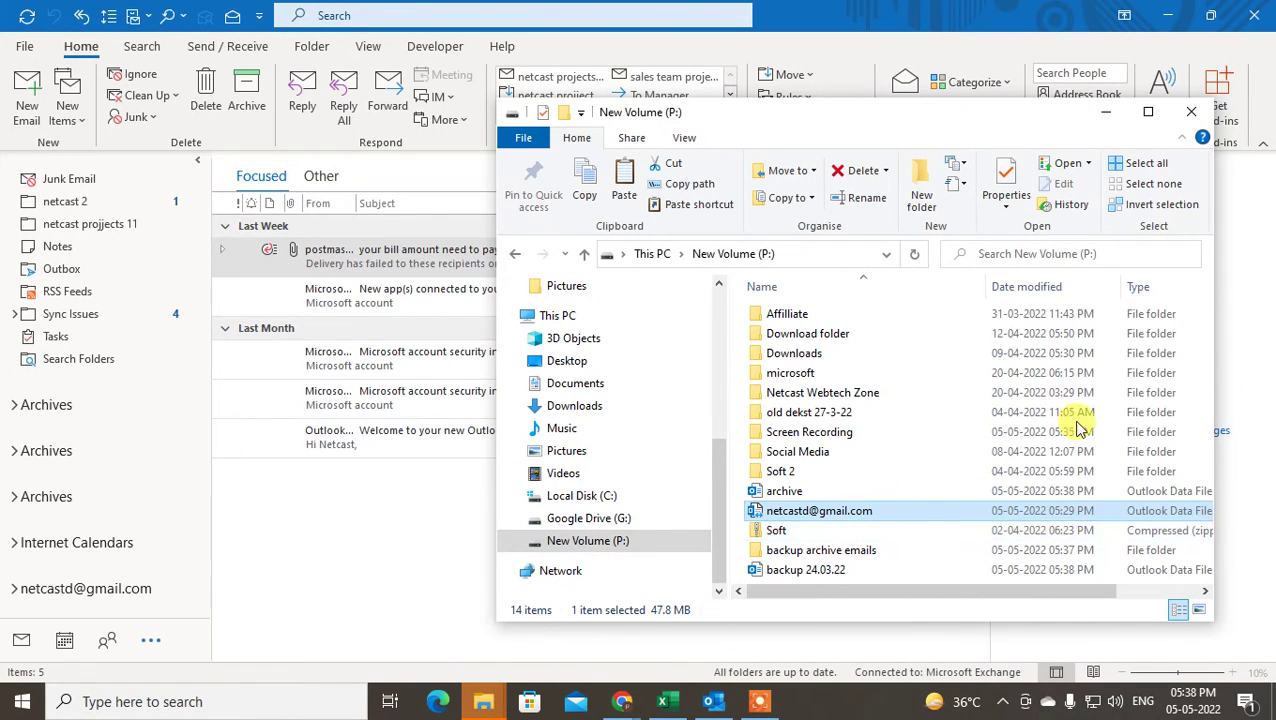
{"action": "left_click_drag", "start_coordinate": [988, 125], "coordinate": [866, 38]}
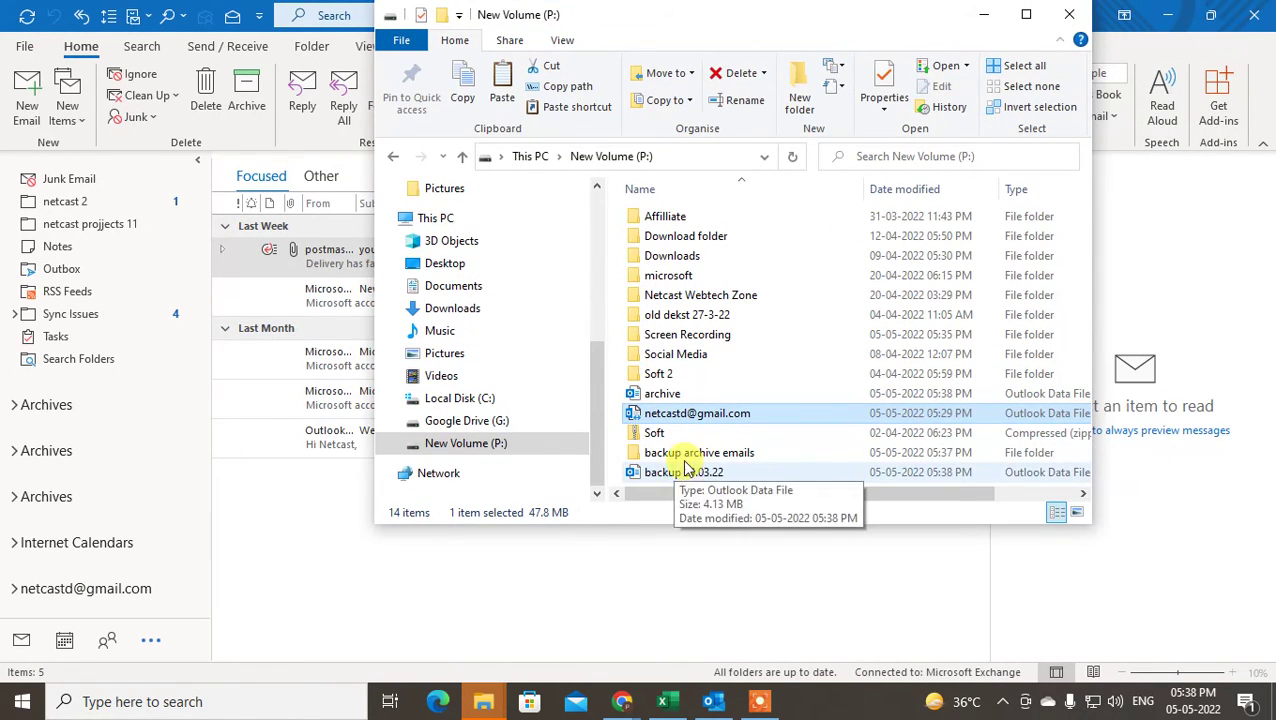
Confirm the 4.13 MB backup 24.03.22 file exists, copy it, and close the drive window
{"action": "double_click", "coordinate": [712, 473]}
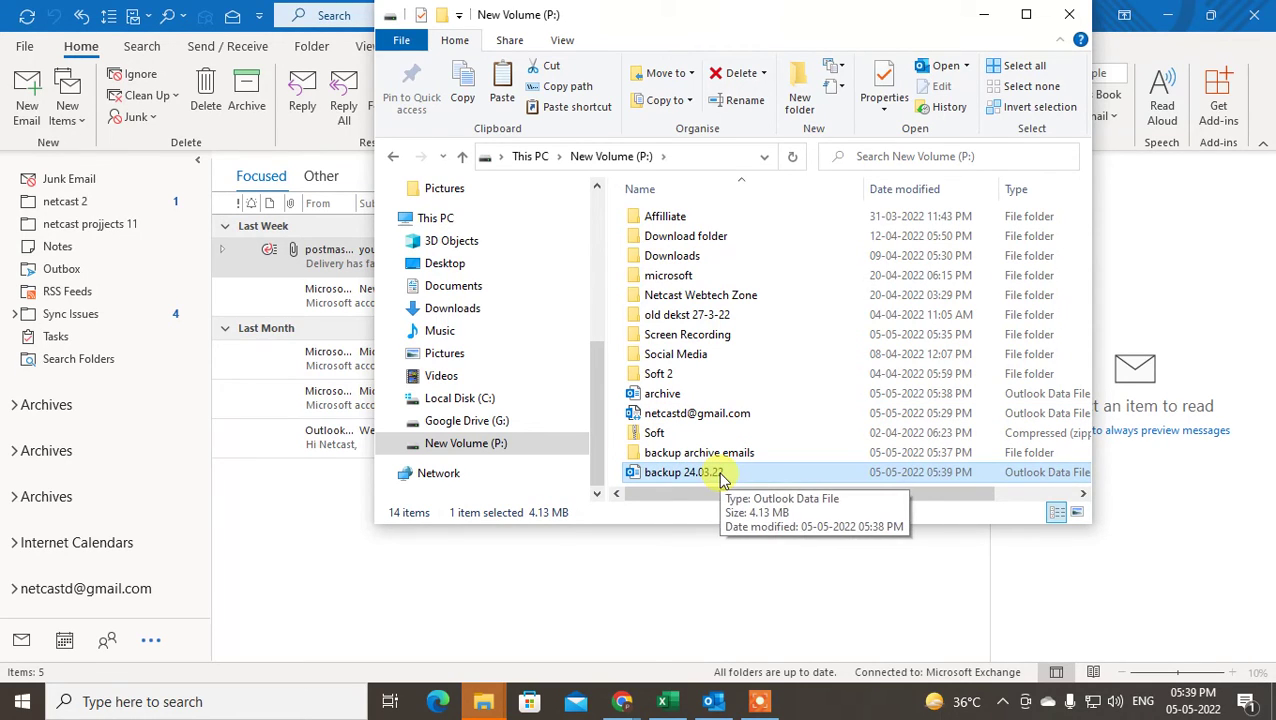
{"action": "right_click", "coordinate": [720, 476]}
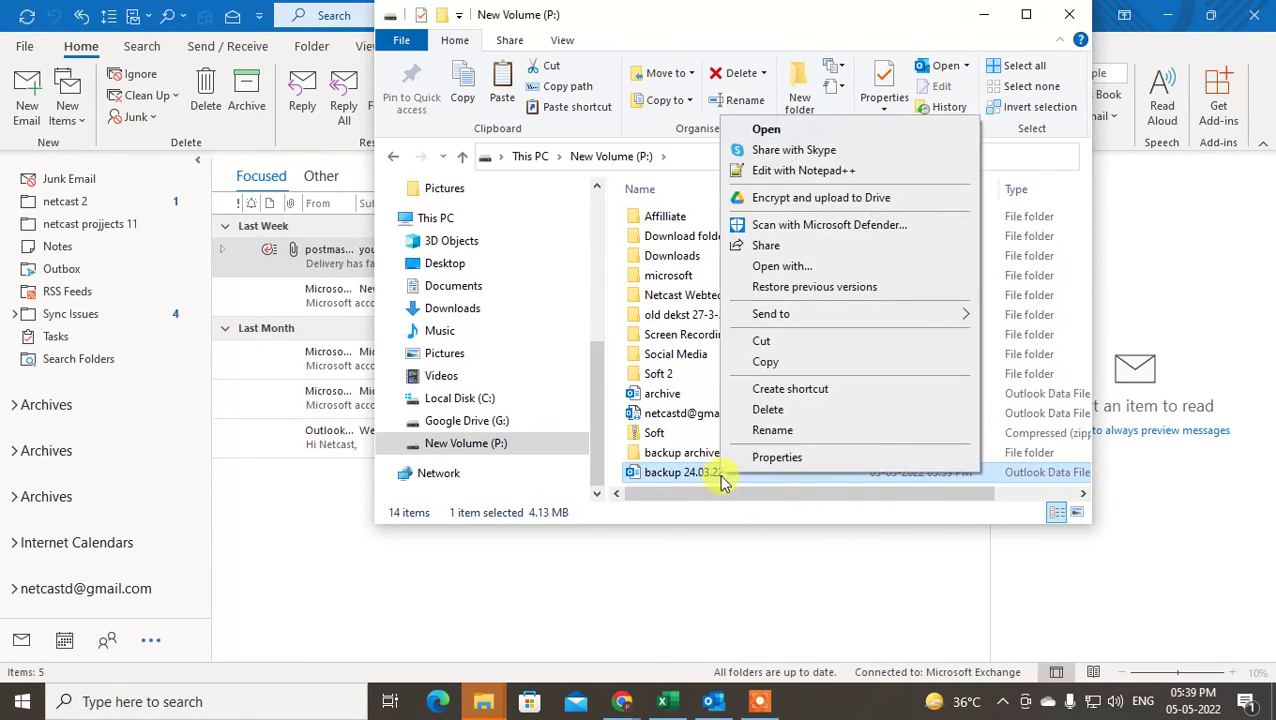
{"action": "left_click", "coordinate": [778, 363]}
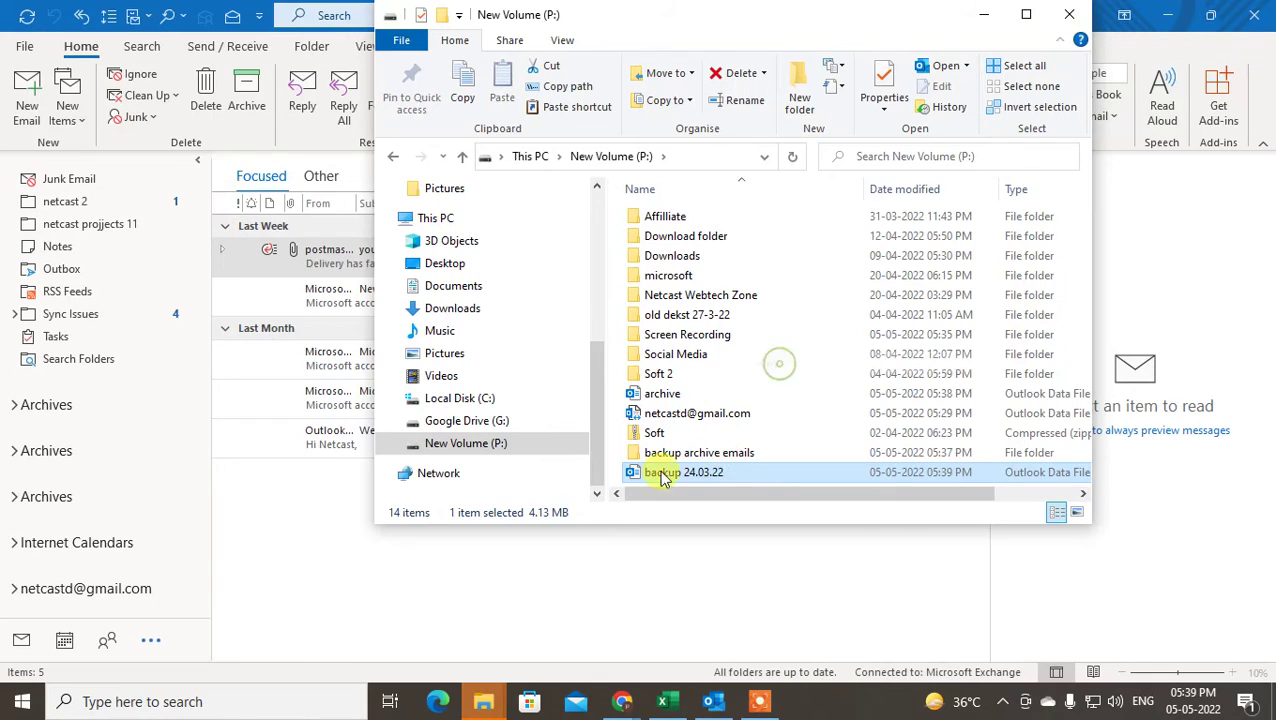
{"action": "left_click", "coordinate": [1068, 14]}
Launch the Import/Export wizard from Outlook's Open & Export options
{"action": "left_click", "coordinate": [25, 48]}
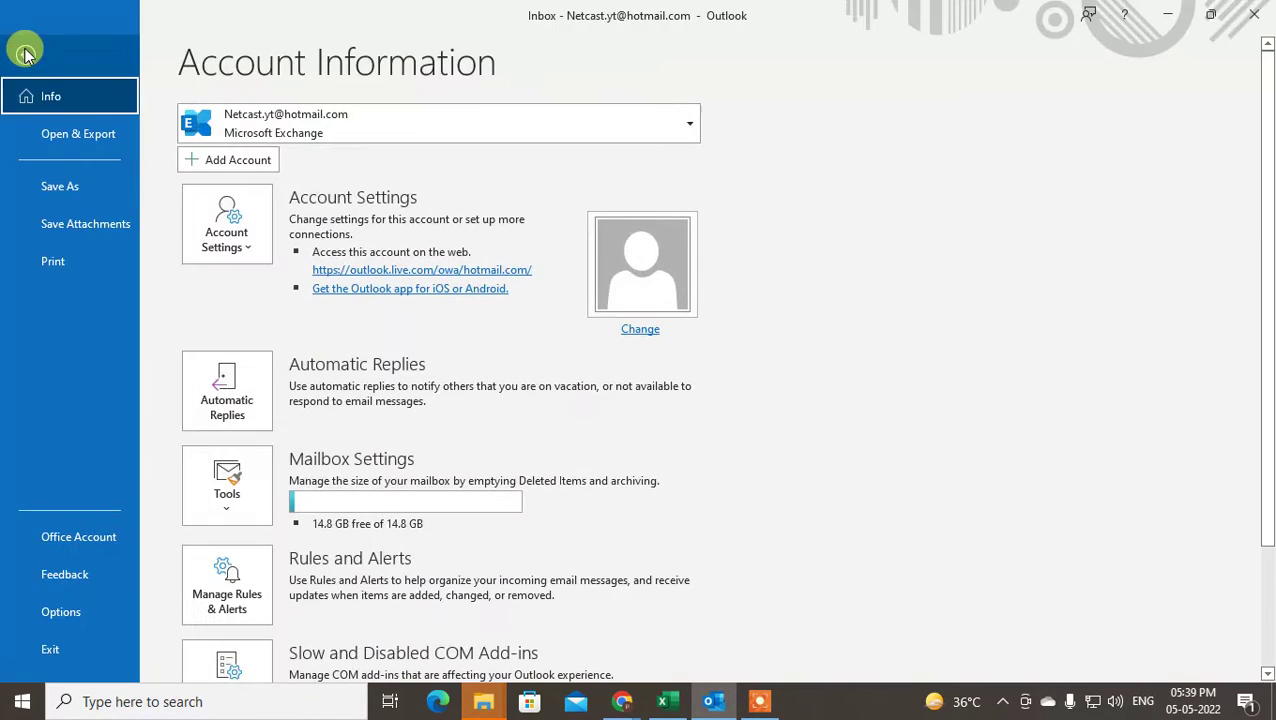
{"action": "left_click", "coordinate": [75, 140]}
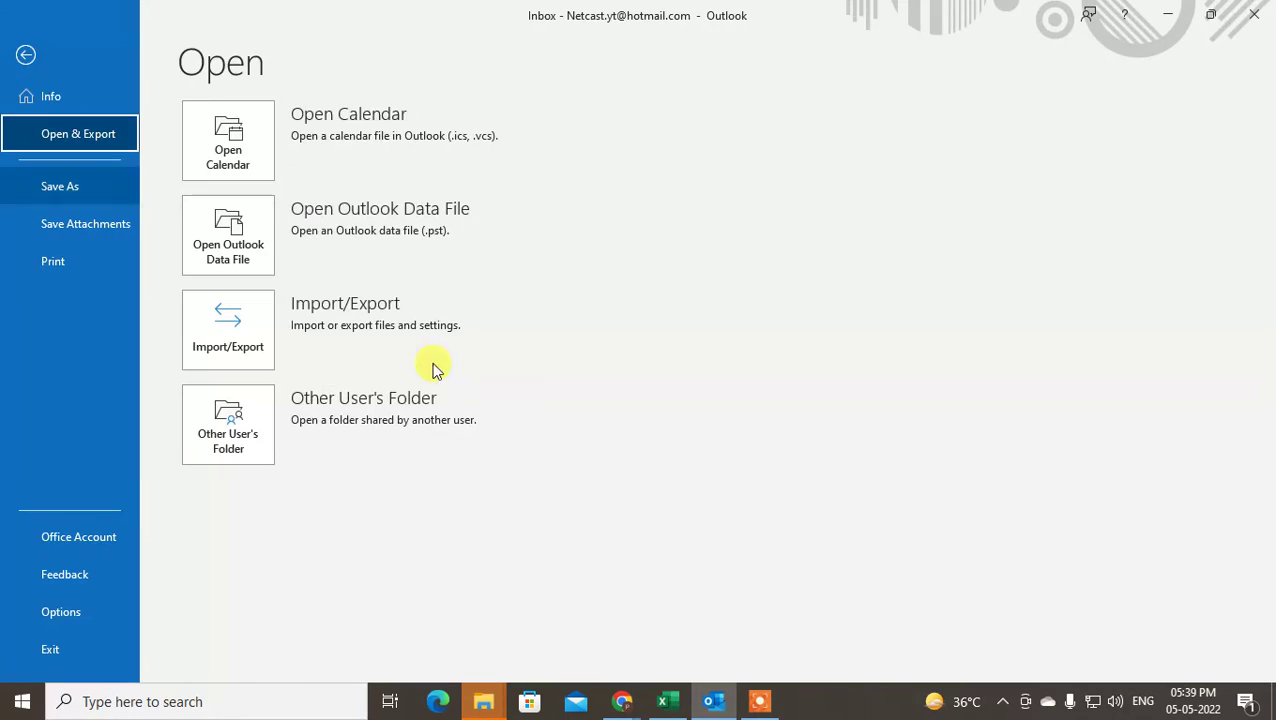
{"action": "left_click", "coordinate": [248, 339]}
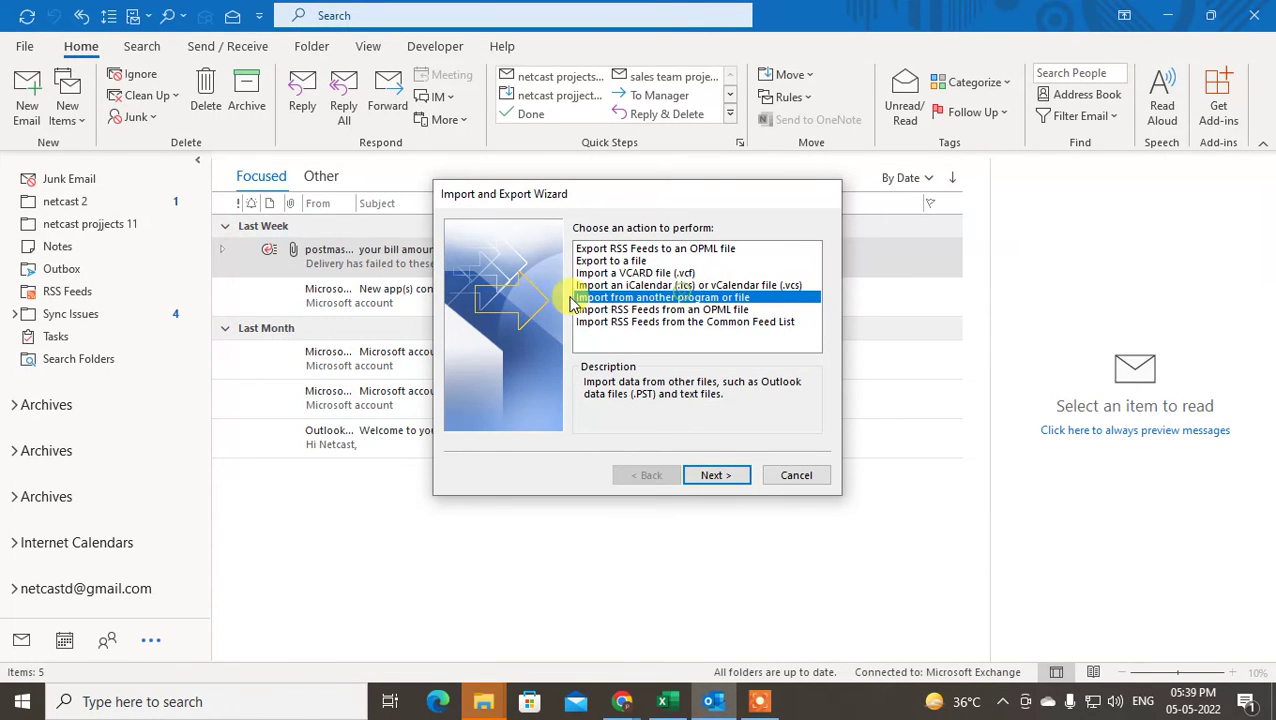
Choose Import from another program or file, with Outlook Data File (.pst) as the type
{"action": "left_click", "coordinate": [717, 476]}
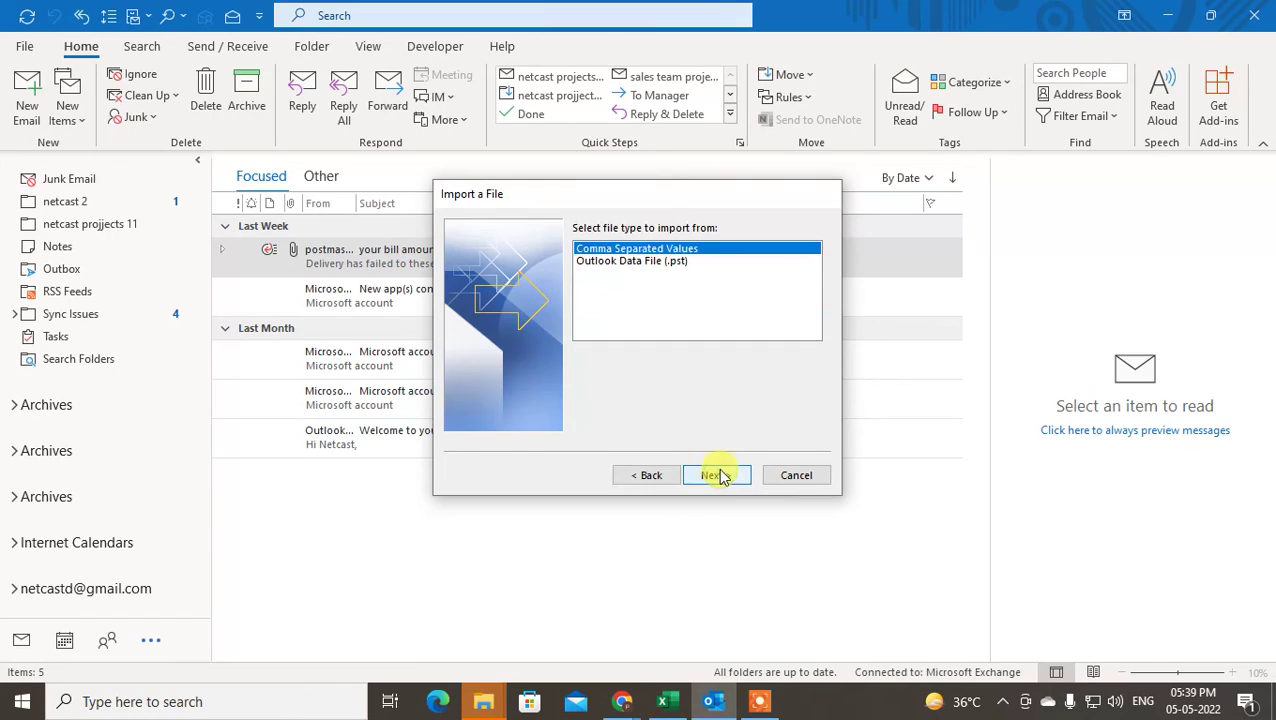
{"action": "left_click", "coordinate": [670, 264]}
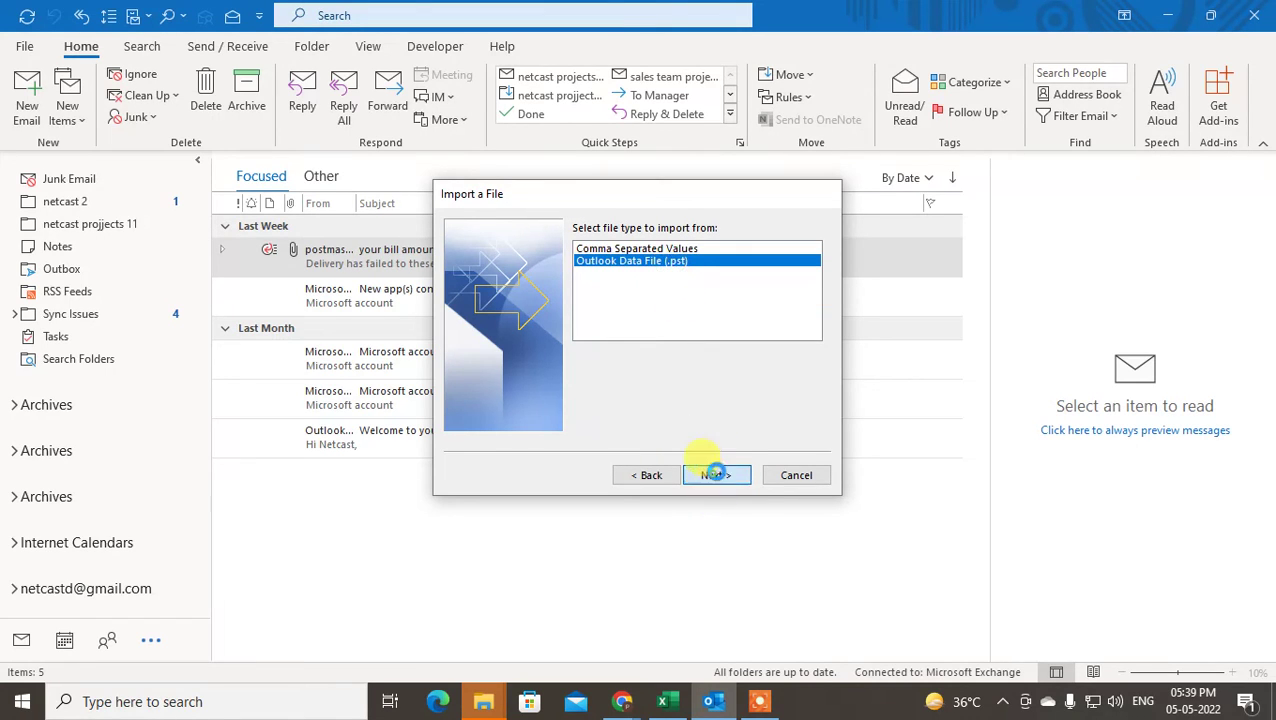
{"action": "left_click", "coordinate": [716, 474]}
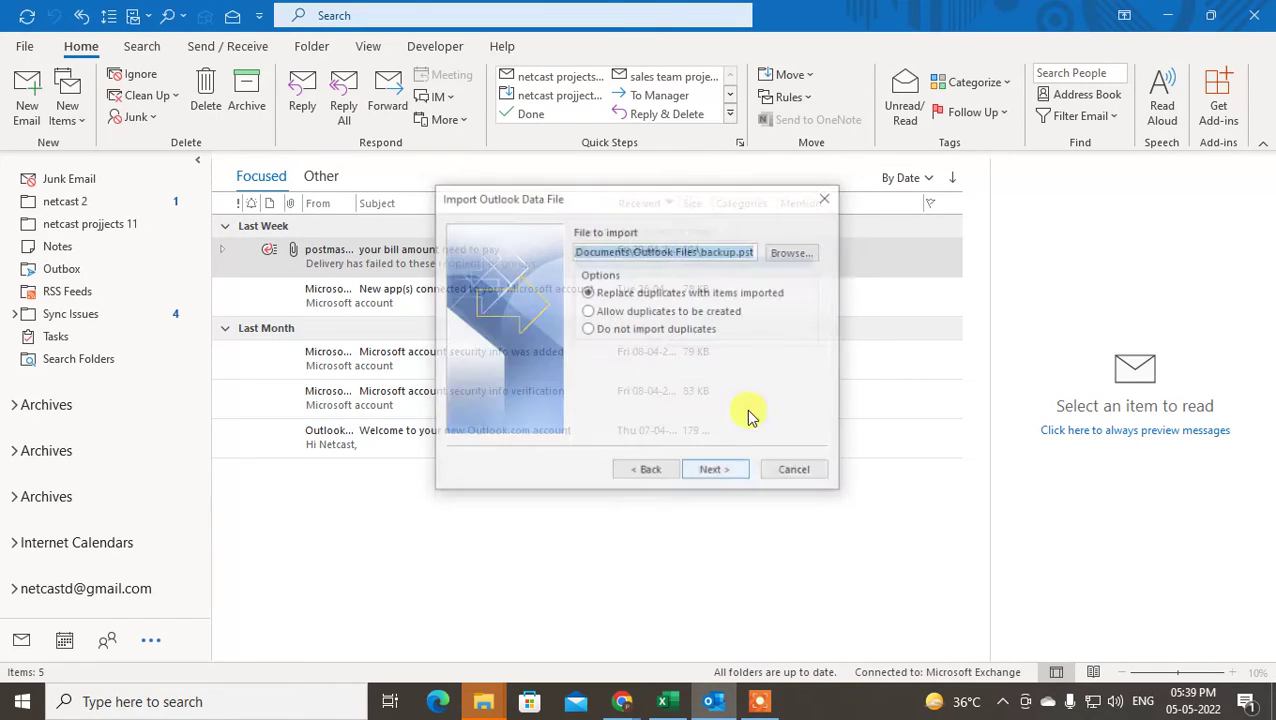
Browse to New Volume (P:) and pick backup 24.03.22 as the file to import
{"action": "left_click", "coordinate": [786, 253]}
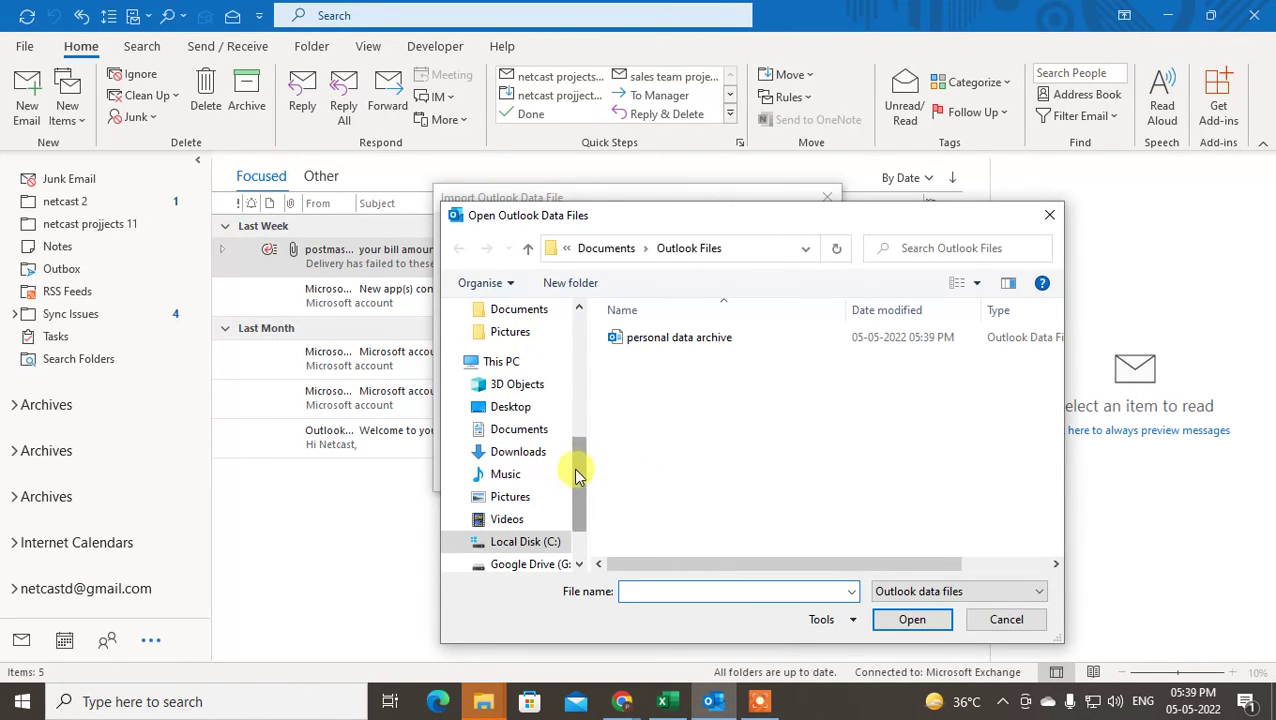
{"action": "scroll", "coordinate": [573, 468], "scroll_direction": "down", "scroll_amount": 2}
{"action": "left_click", "coordinate": [530, 511]}
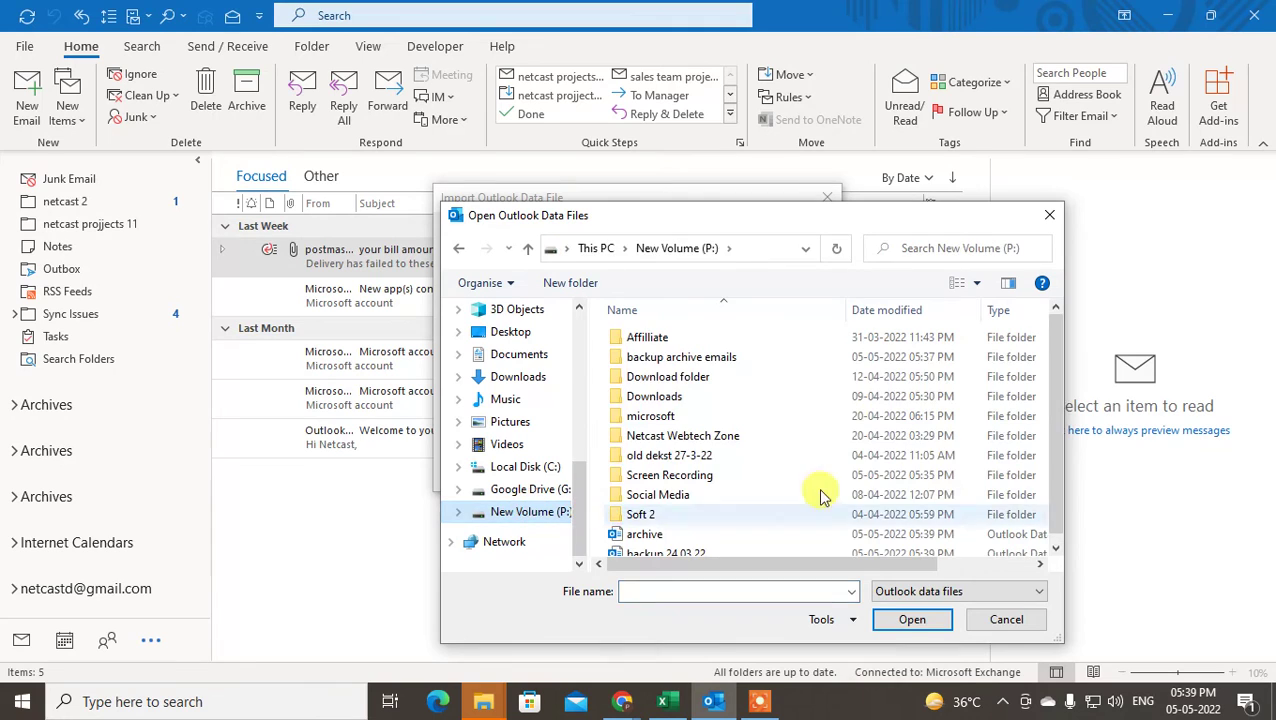
{"action": "left_click_drag", "start_coordinate": [1062, 342], "coordinate": [1058, 372]}
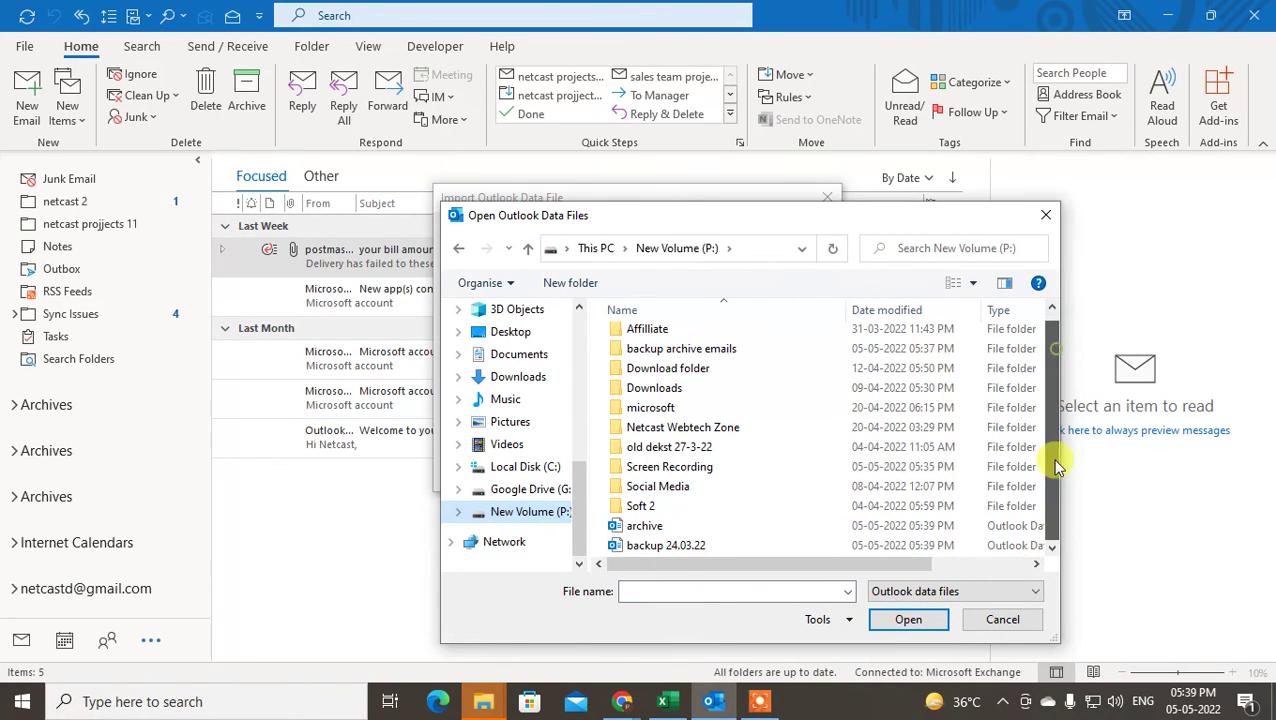
{"action": "left_click", "coordinate": [688, 548]}
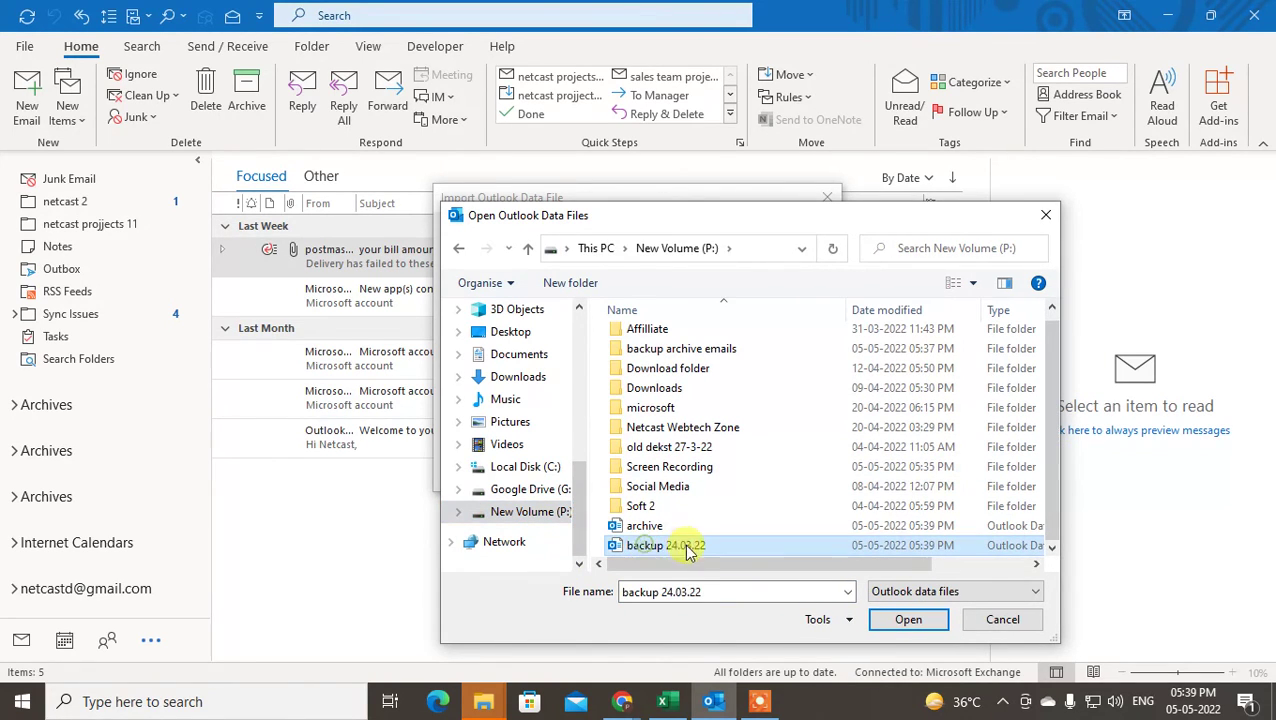
{"action": "left_click", "coordinate": [908, 620]}
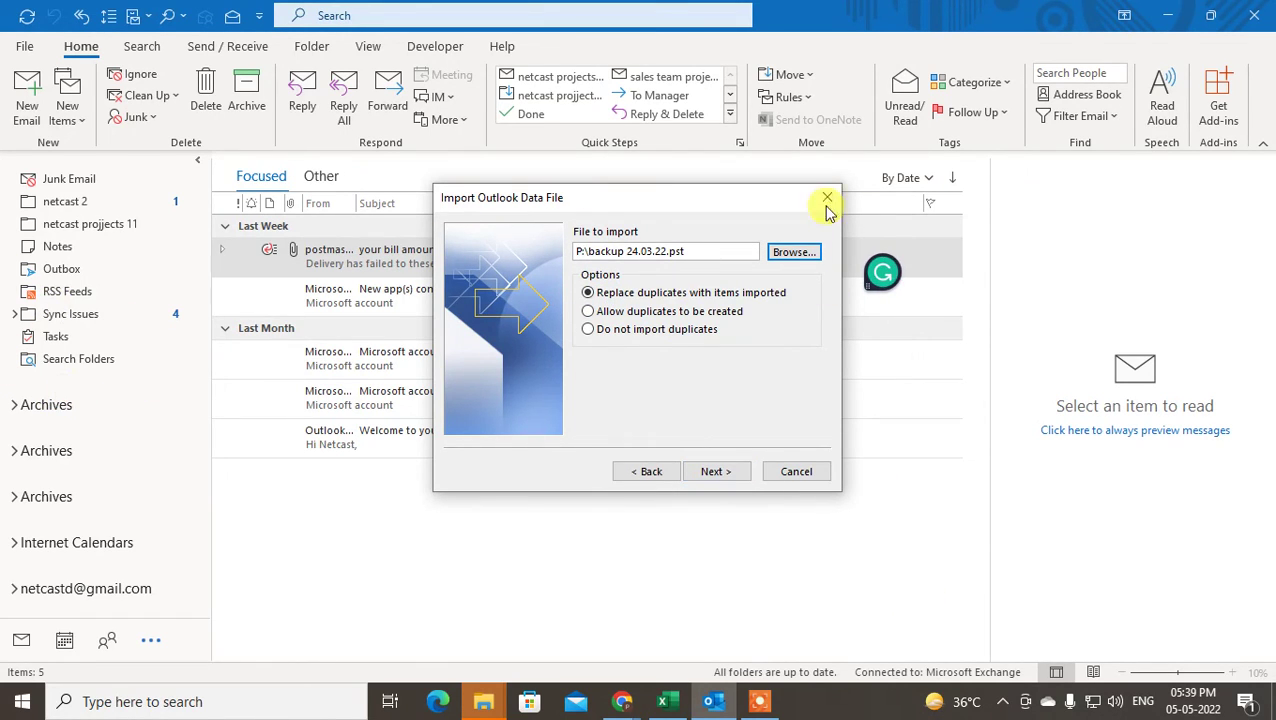
Include subfolders and import items into the same folders in Archives
{"action": "left_click", "coordinate": [733, 472]}
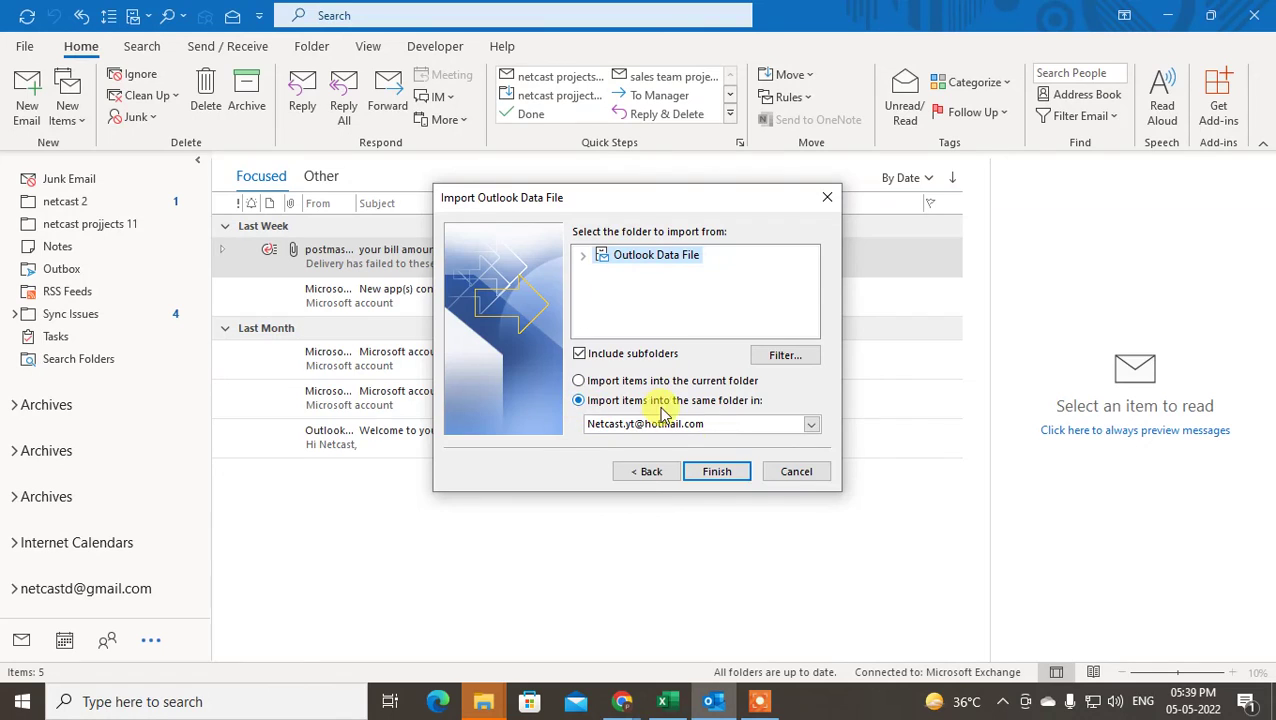
{"action": "left_click", "coordinate": [815, 427]}
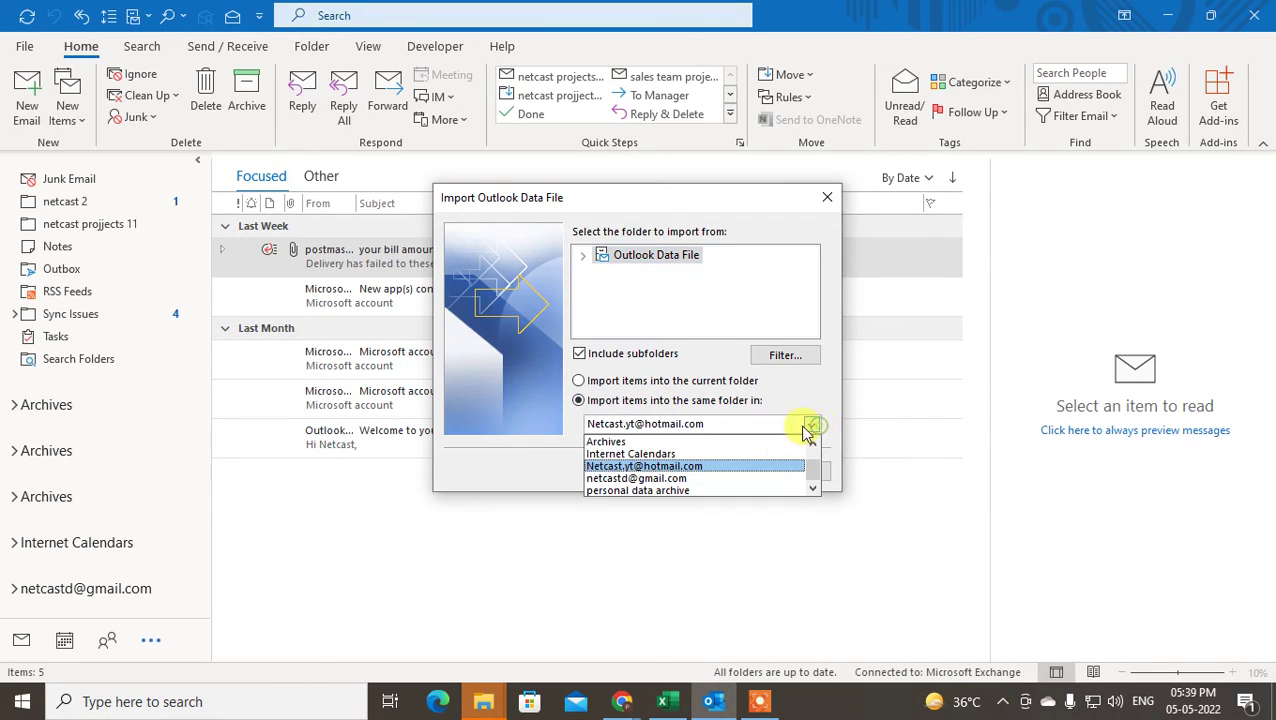
{"action": "left_click", "coordinate": [615, 442]}
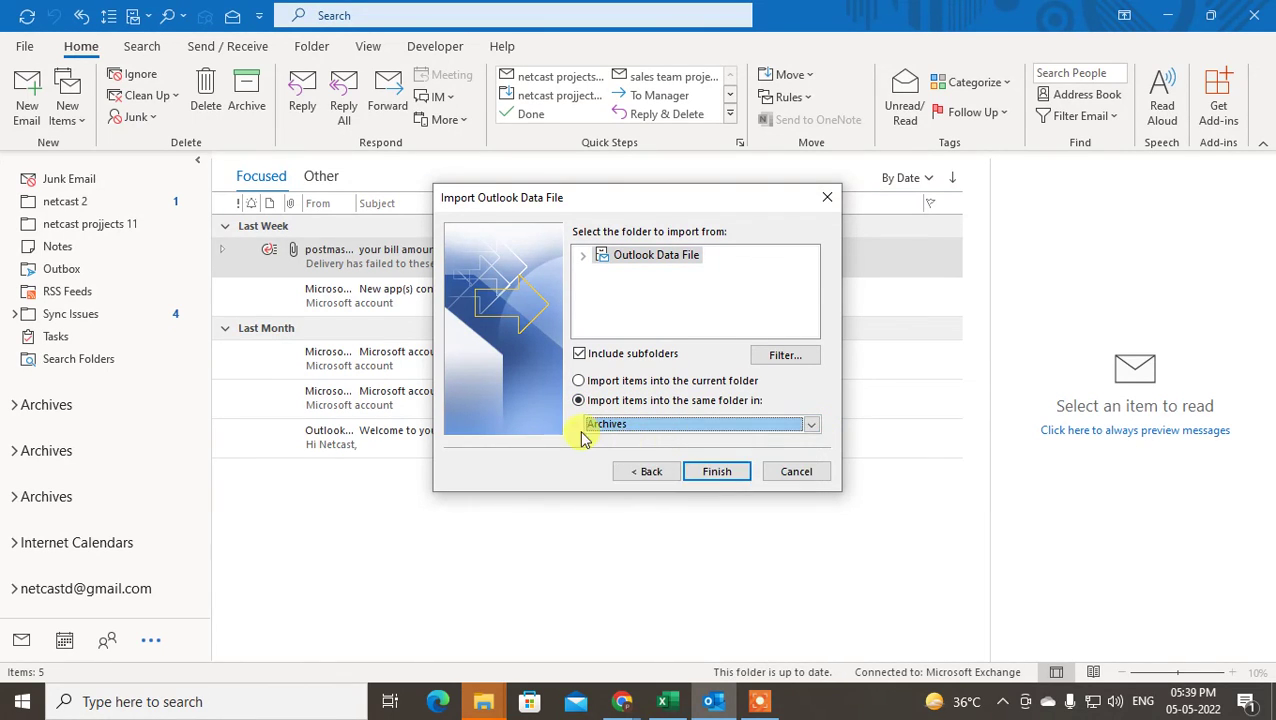
{"action": "left_click", "coordinate": [579, 382]}
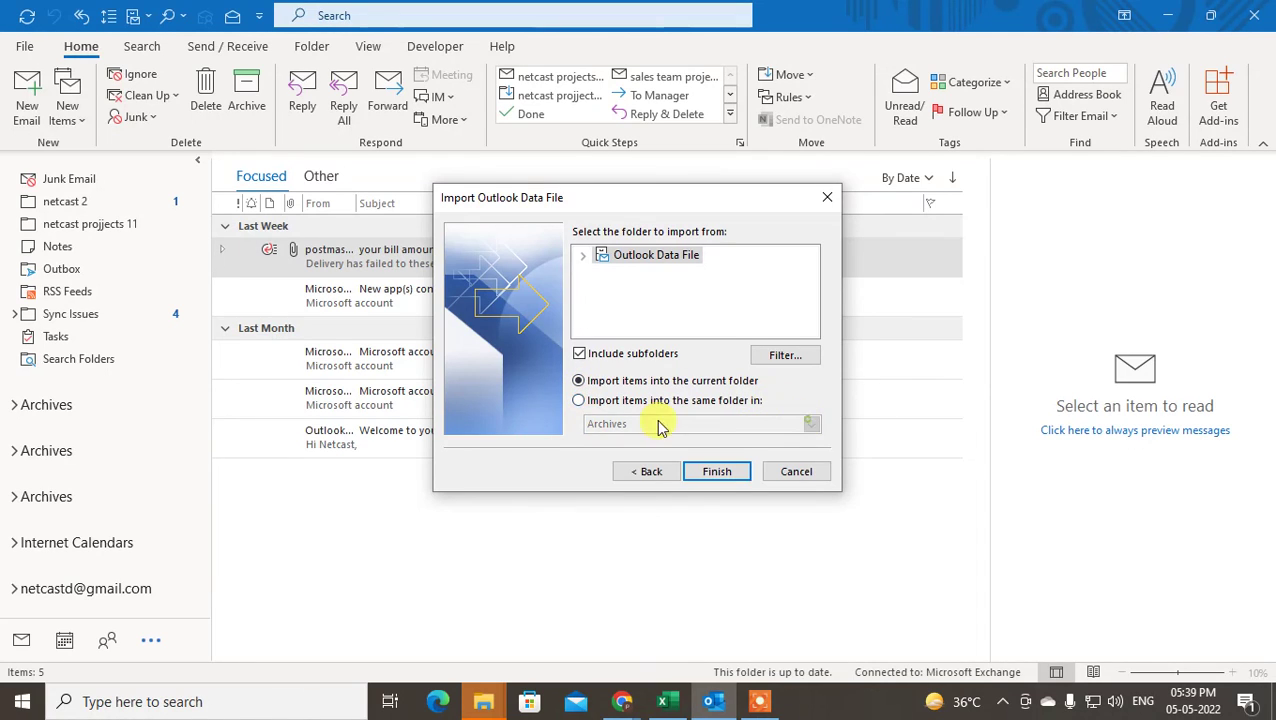
{"action": "left_click", "coordinate": [600, 402]}
{"action": "left_click", "coordinate": [811, 425]}
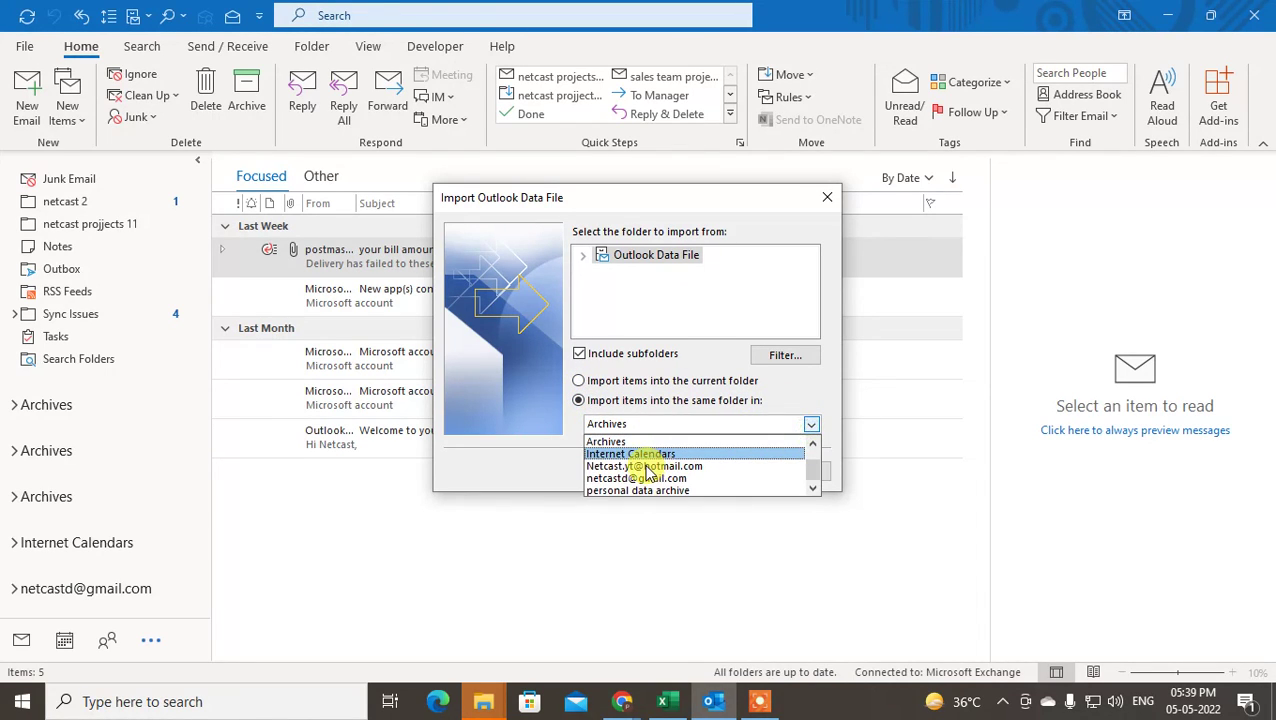